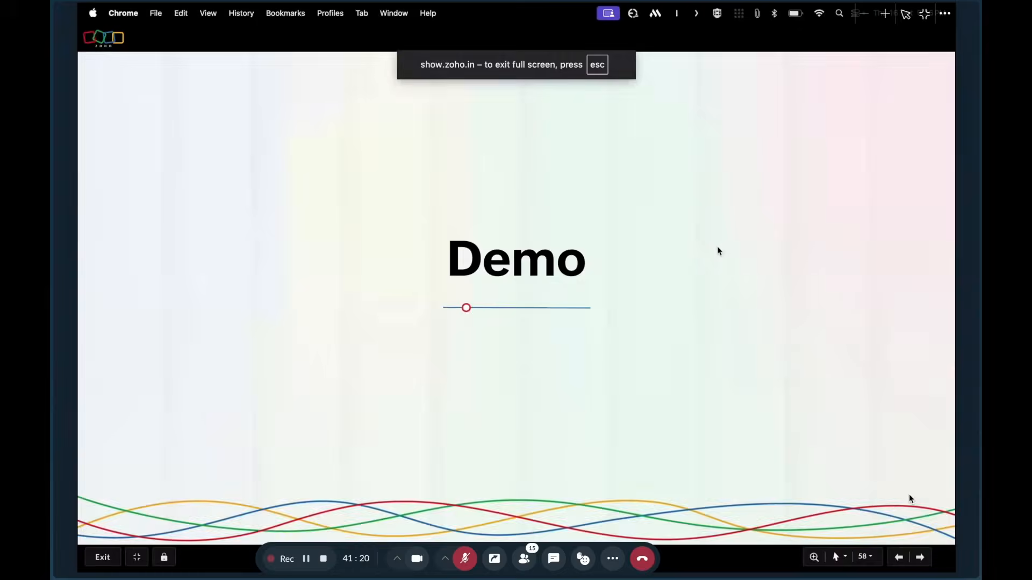
# Step through the Today's Scope and Connectivity Topology slides and dismiss the unmute reminder.
pyautogui.press('Left')
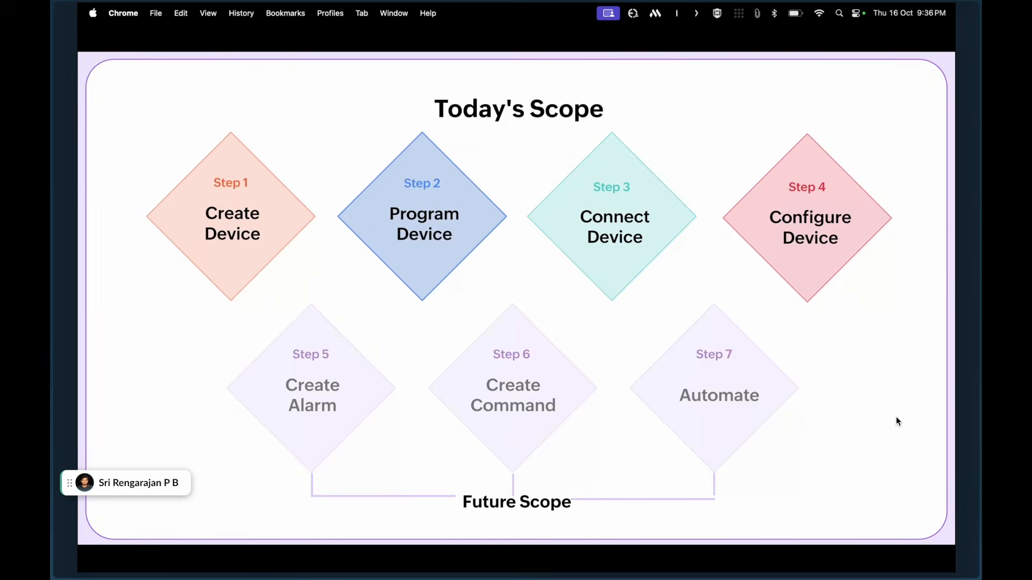
pyautogui.press('Right')
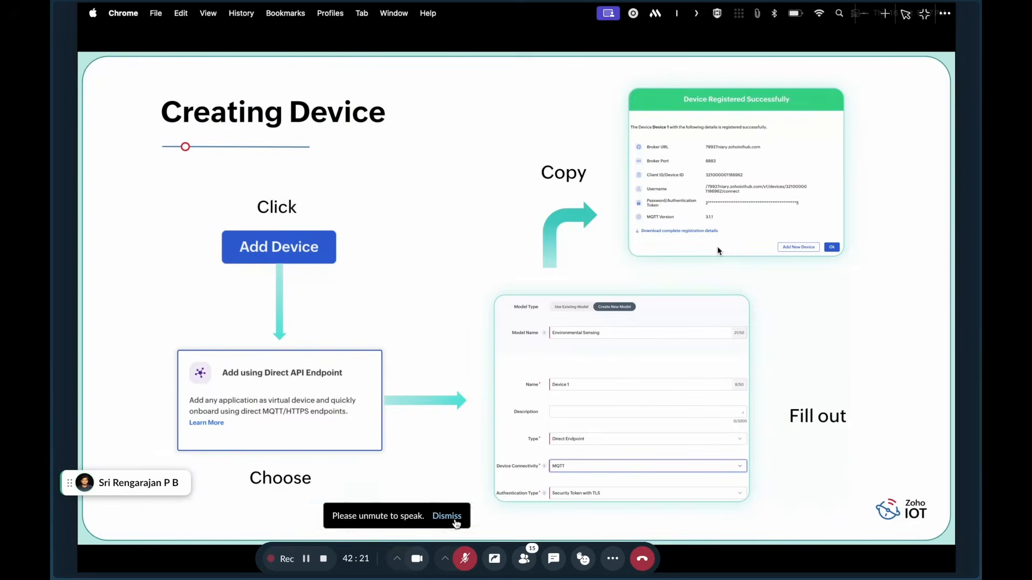
pyautogui.click(455, 524)
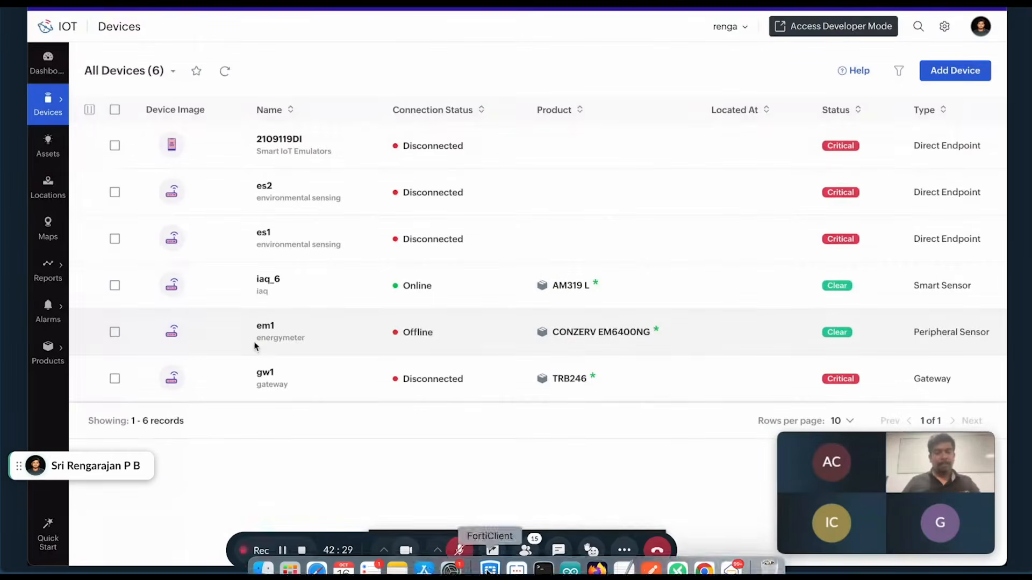
# Turn off the meeting camera and hide the participant video panel.
pyautogui.click(406, 550)
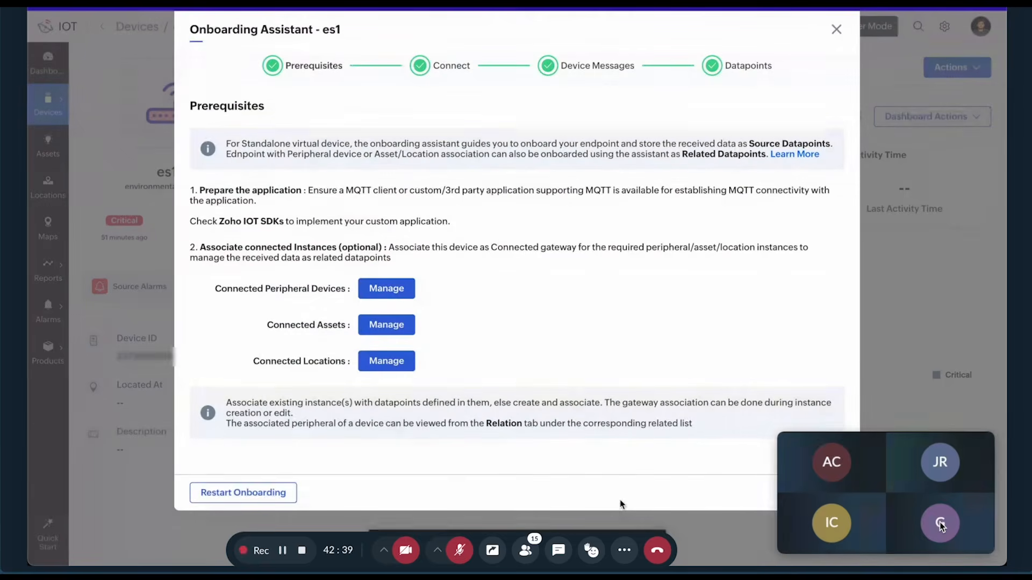
pyautogui.click(984, 445)
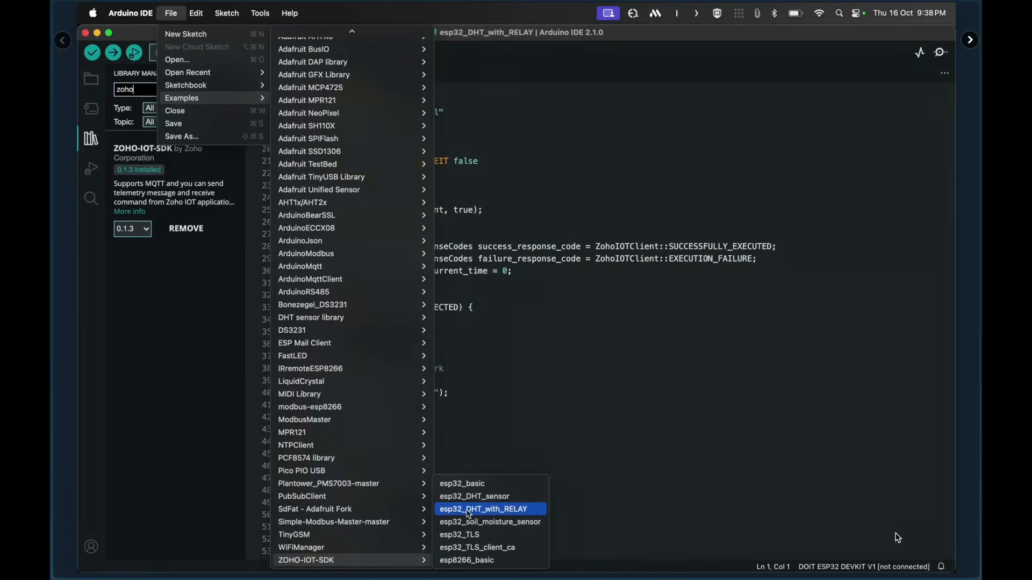
# Open the esp32_DHT_with_RELAY example sketch and check its Wi-Fi network name on line 7.
pyautogui.click(480, 514)
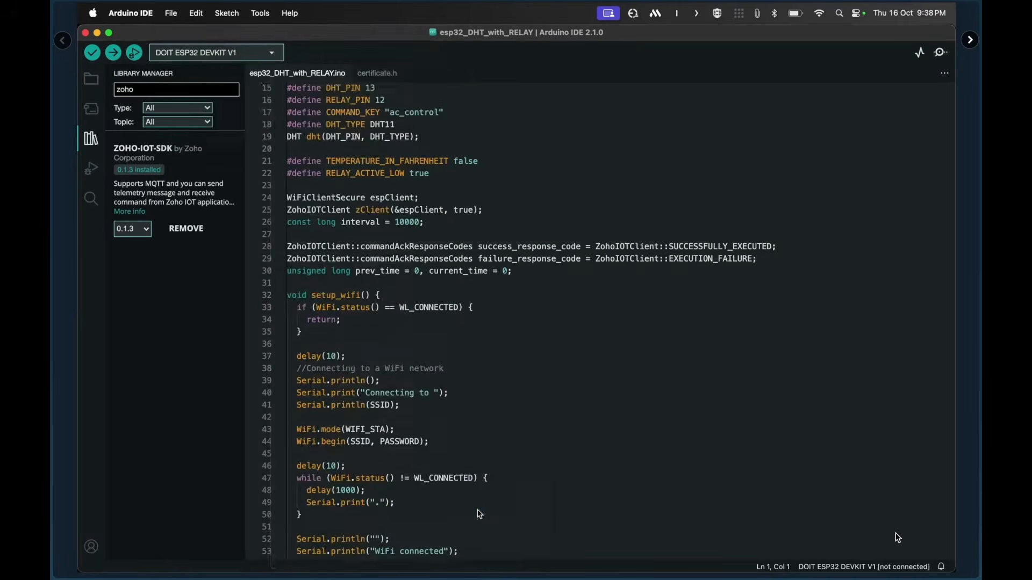
pyautogui.scroll(-3, 454, 346)
pyautogui.scroll(7, 453, 343)
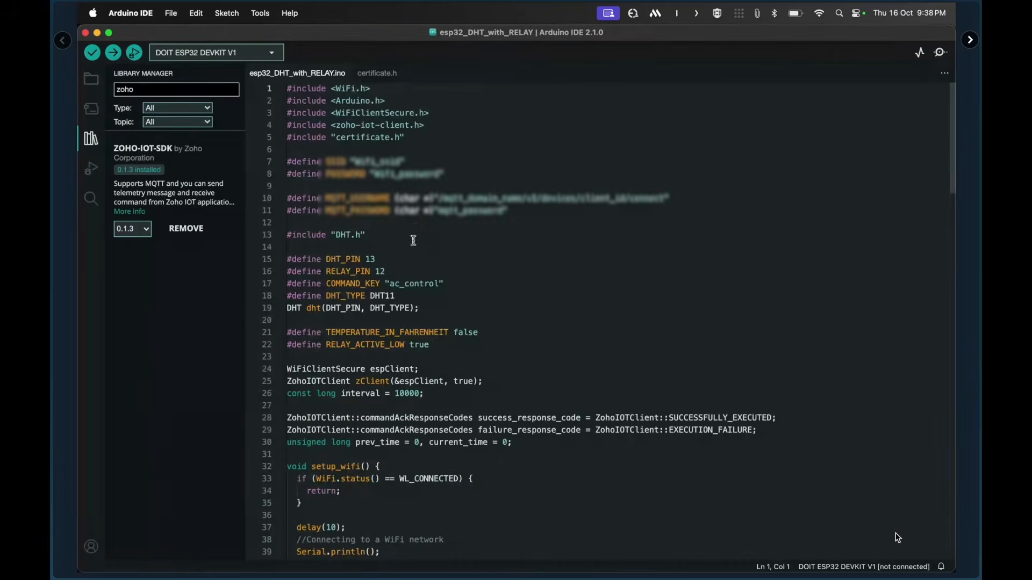
pyautogui.click(375, 161)
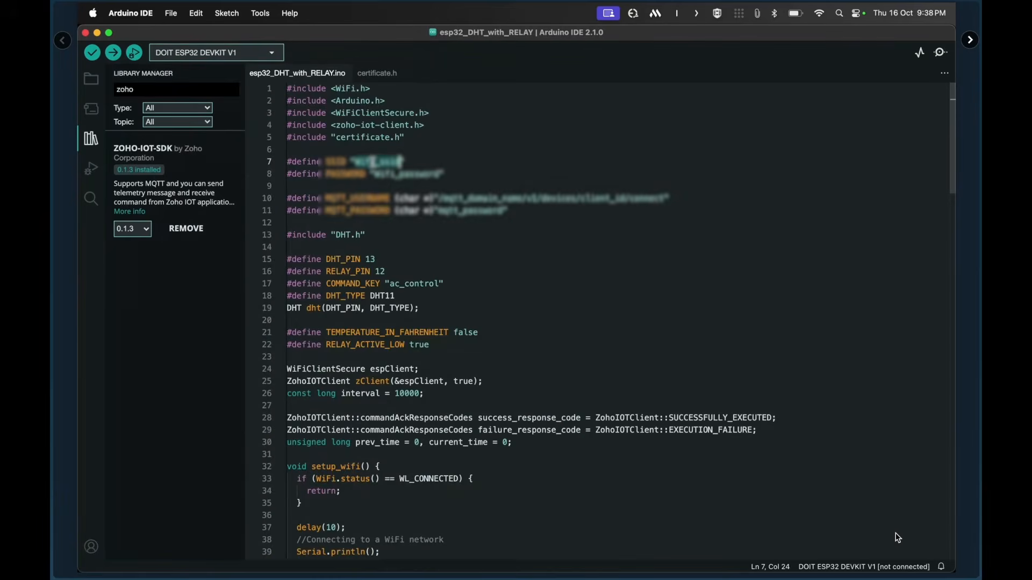
pyautogui.press('super+Tab')
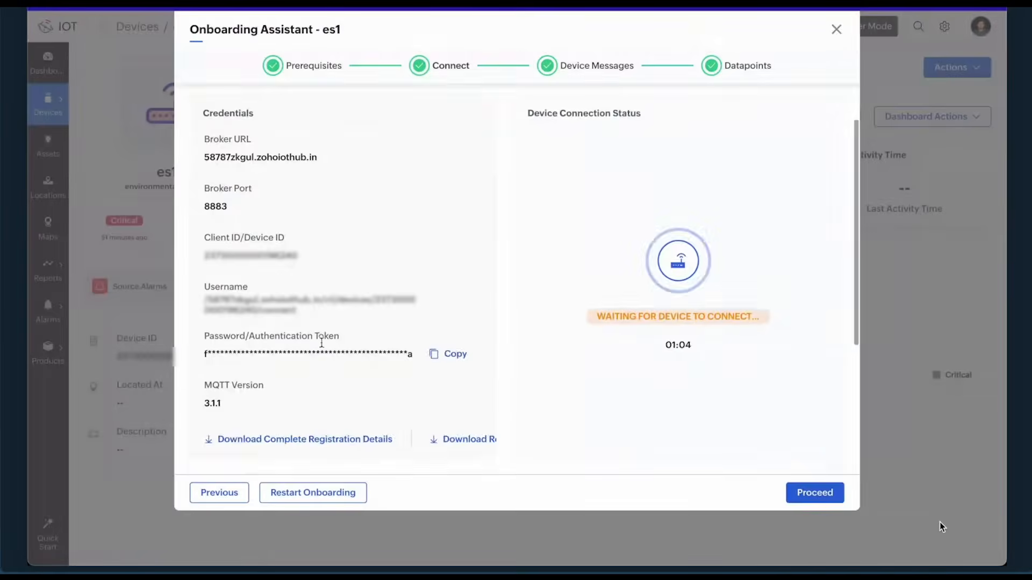
pyautogui.press('super+Tab')
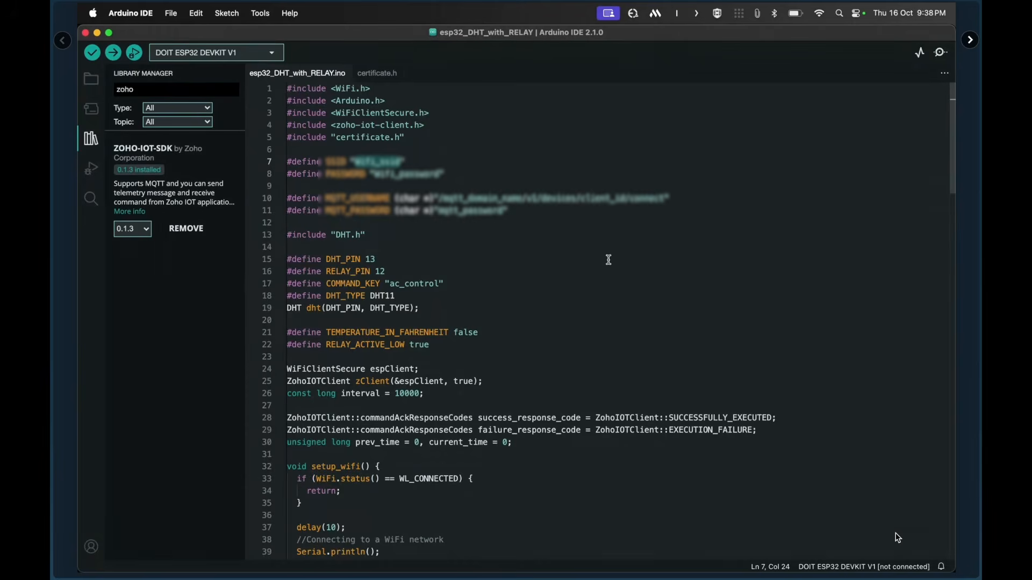
# Select the DOIT ESP32 DEVKIT V1 board in the board and port chooser.
pyautogui.click(260, 52)
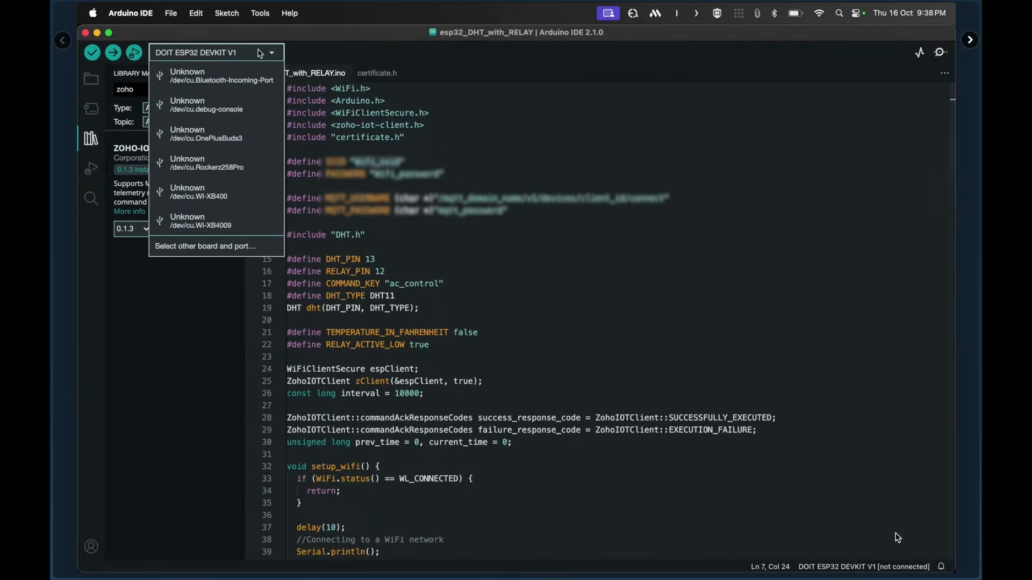
pyautogui.click(236, 251)
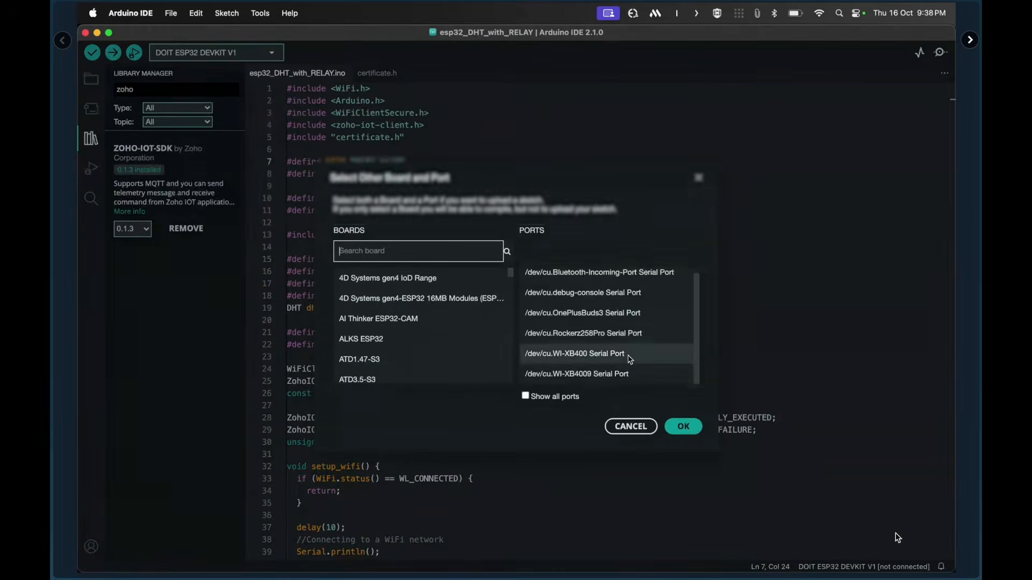
pyautogui.scroll(1, 631, 359)
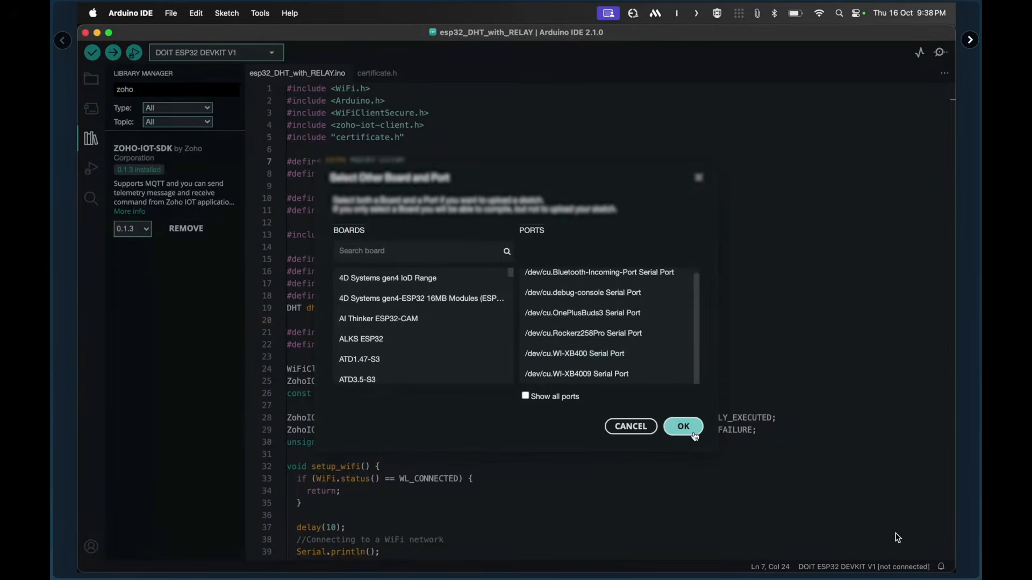
pyautogui.click(682, 428)
pyautogui.click(217, 53)
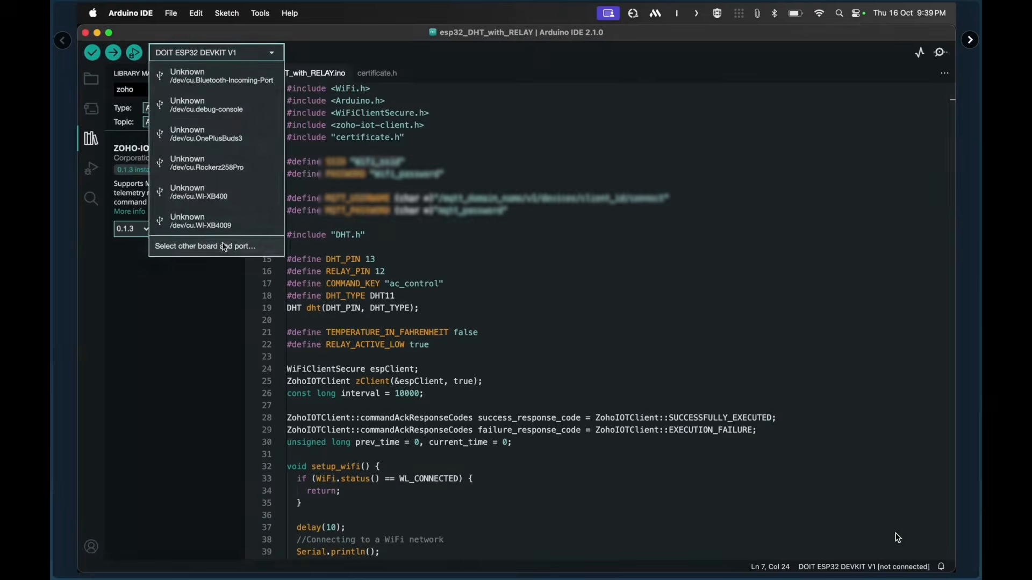
pyautogui.click(225, 251)
pyautogui.scroll(-1, 578, 321)
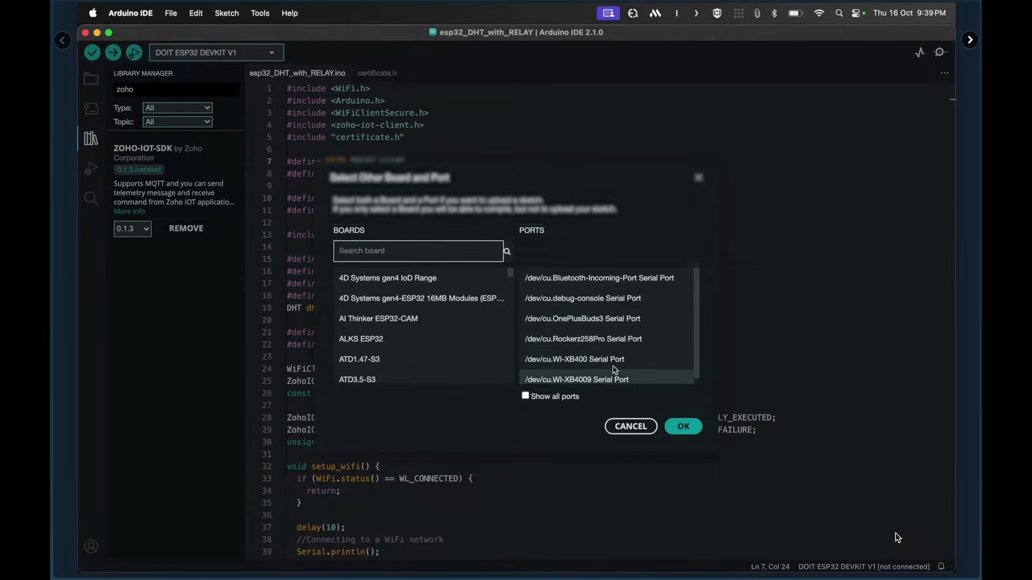
pyautogui.scroll(1, 593, 366)
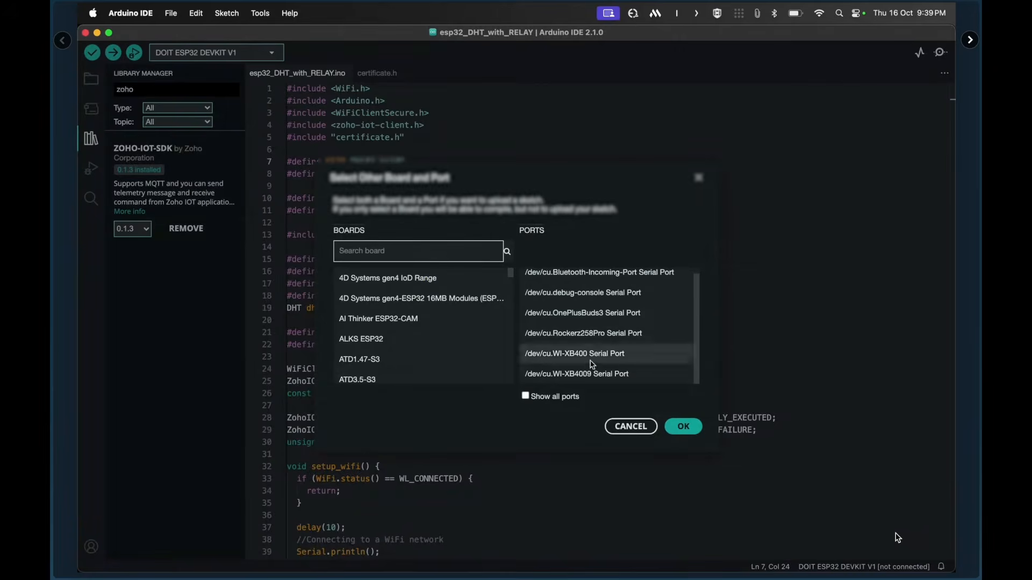
pyautogui.click(683, 427)
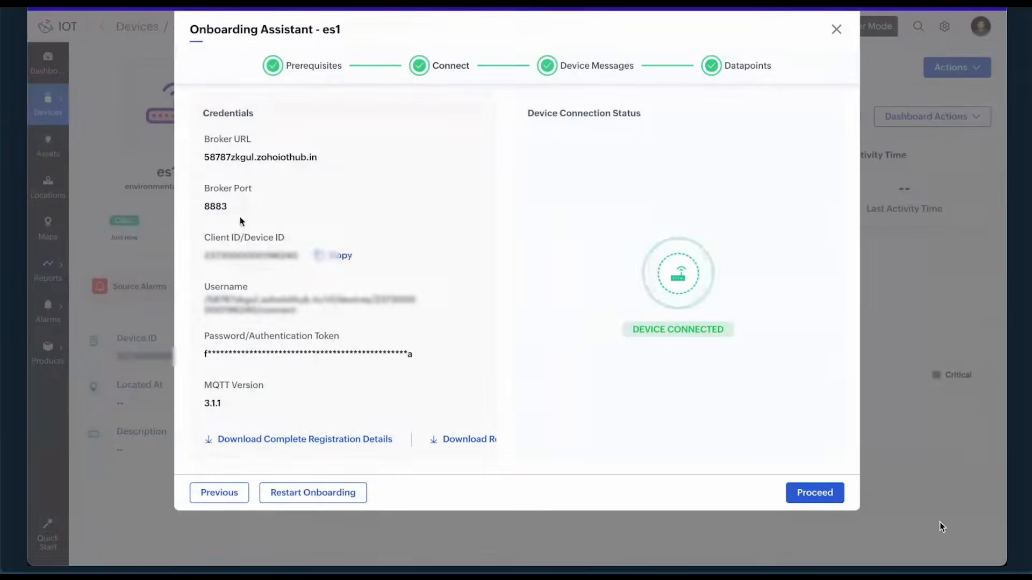
pyautogui.press('super+space')
# Relaunch Arduino IDE and choose the /dev/cu.usbserial-0001 port for the board.
pyautogui.write('ard')
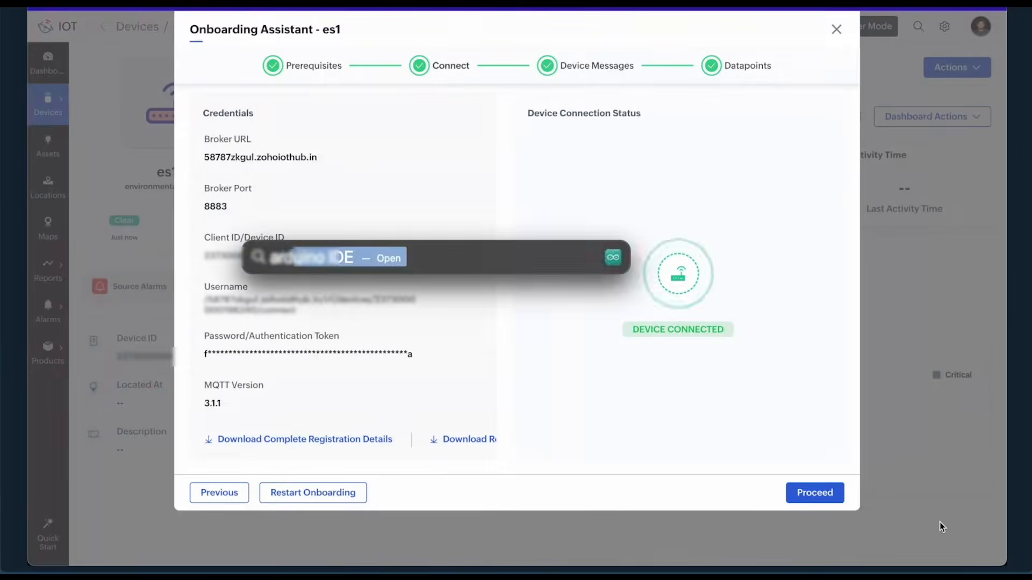
pyautogui.press('Return')
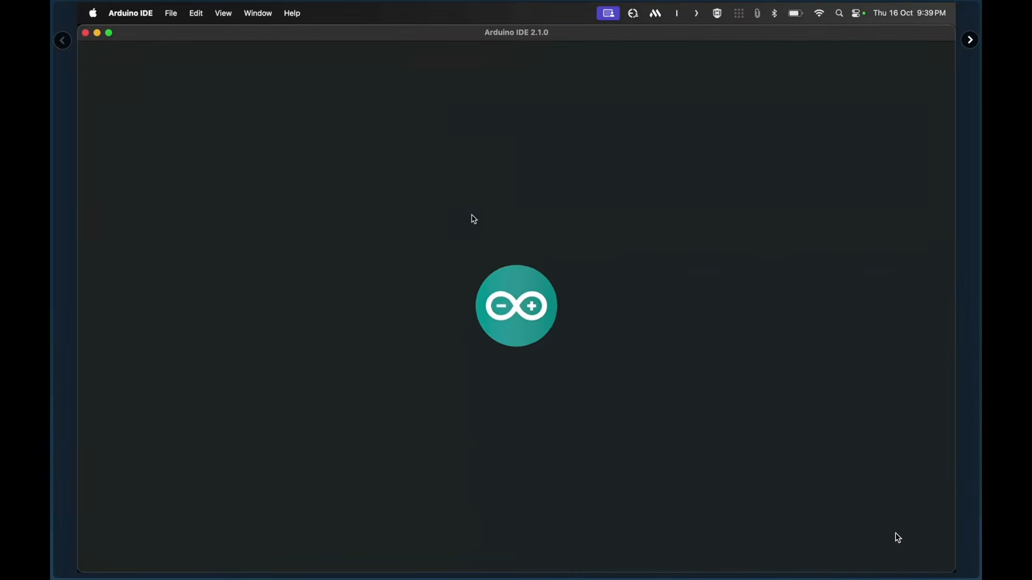
pyautogui.click(269, 53)
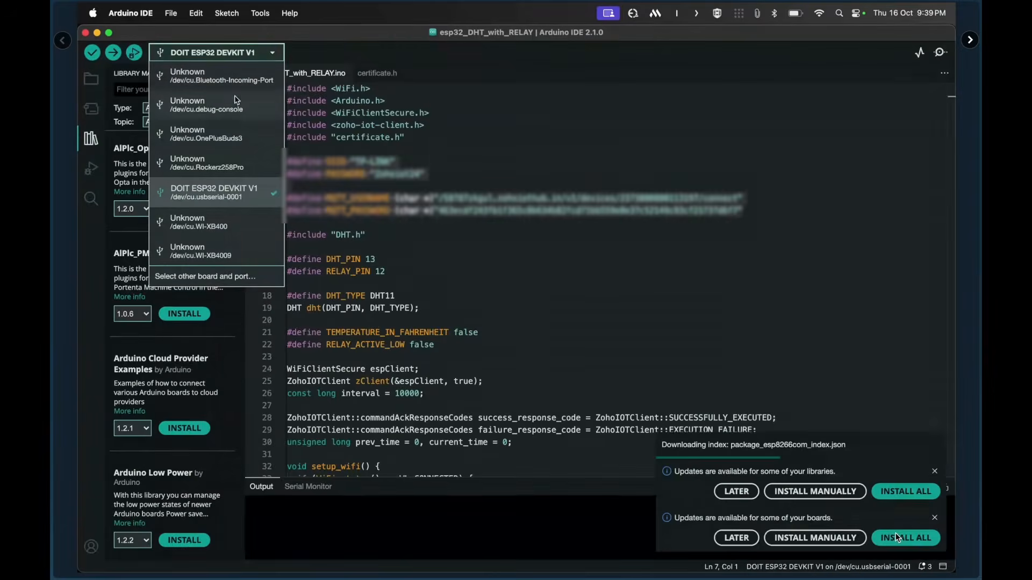
pyautogui.click(205, 276)
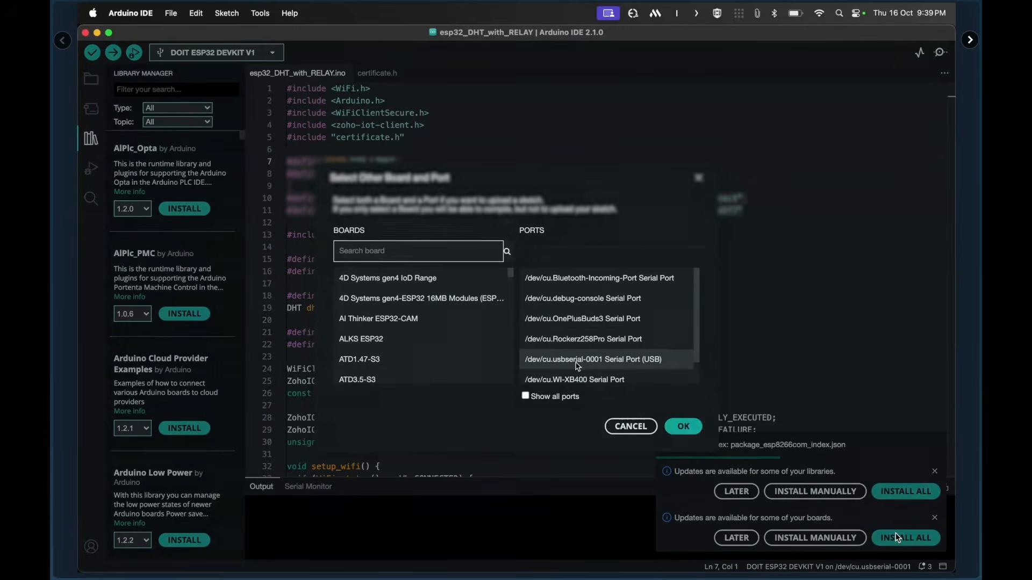
pyautogui.click(583, 360)
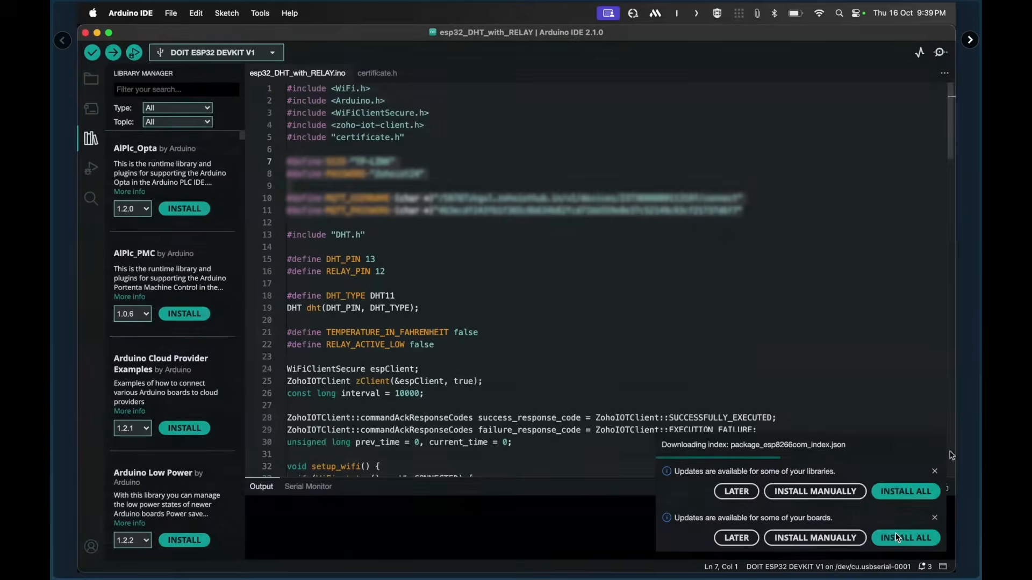
# Dismiss the update notifications, enlarge the output area, and watch the ESP32 in Serial Monitor.
pyautogui.click(935, 472)
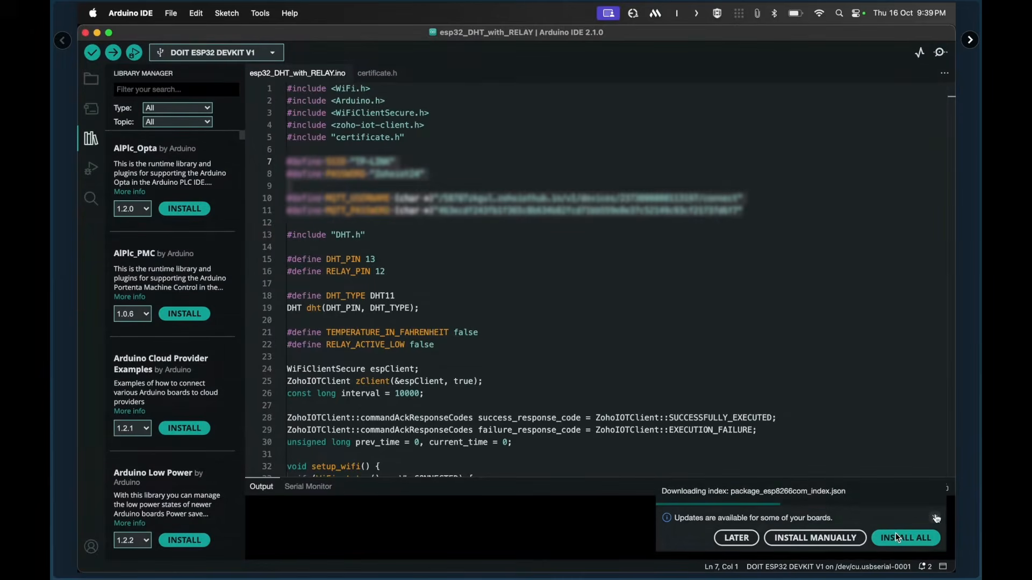
pyautogui.click(936, 520)
pyautogui.click(939, 58)
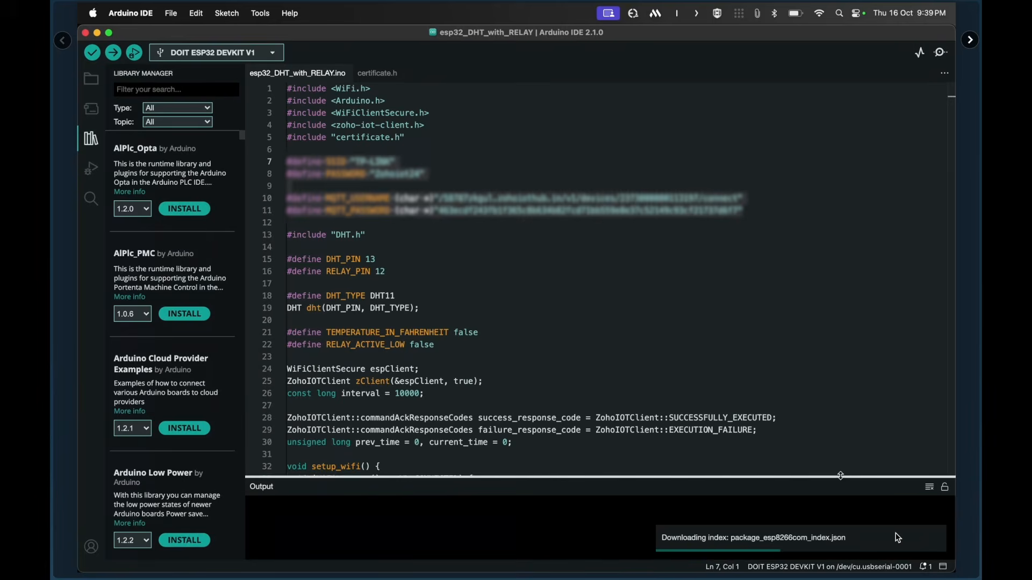
pyautogui.moveTo(842, 477); pyautogui.dragTo(840, 398)
pyautogui.click(940, 52)
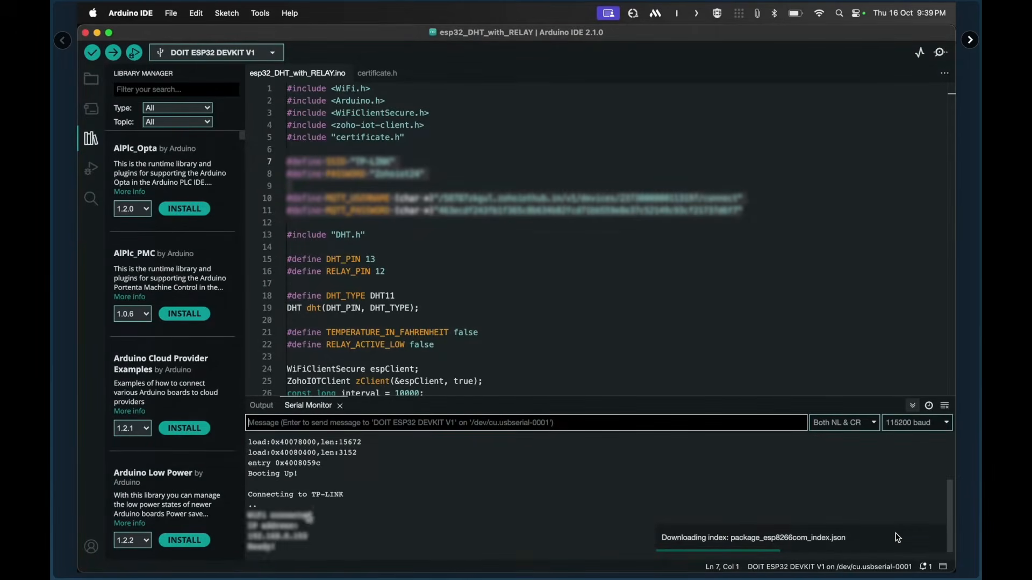
pyautogui.press('super+Tab')
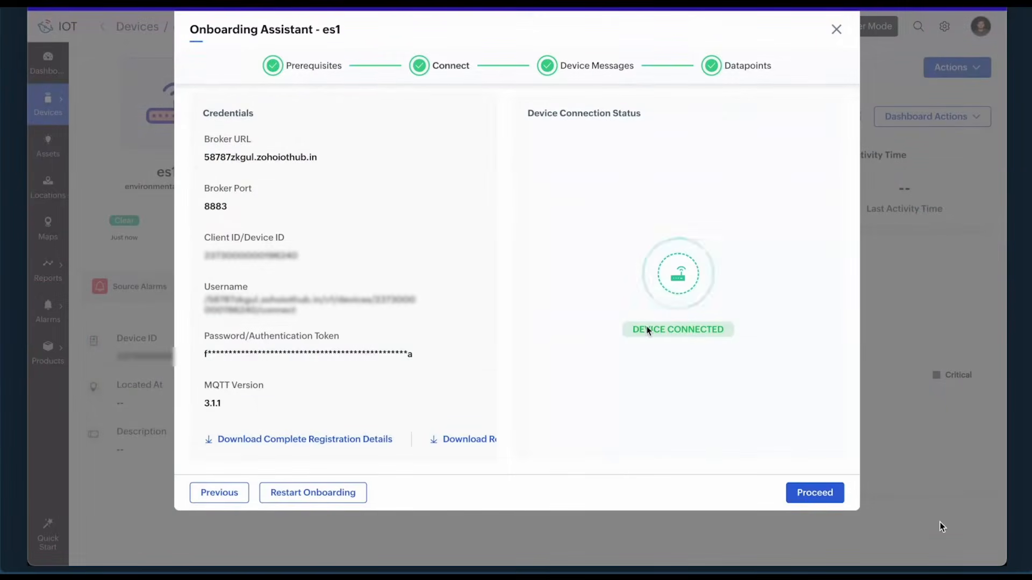
# Advance es1's onboarding through Device Messages to Datapoints showing Temperature 26.1 C and Humidity 53.6 %RH.
pyautogui.click(801, 494)
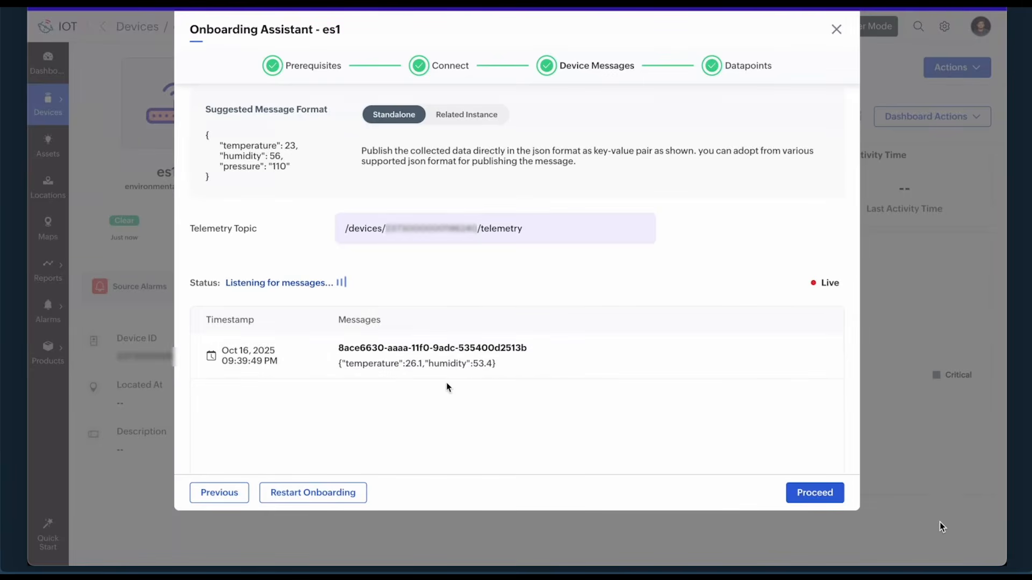
pyautogui.click(809, 494)
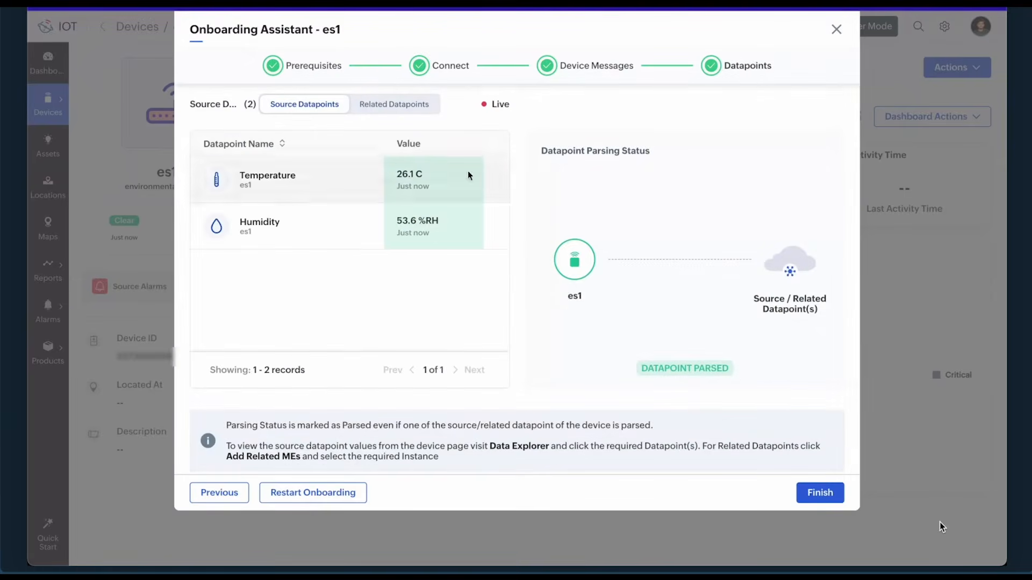
pyautogui.press('super+Tab')
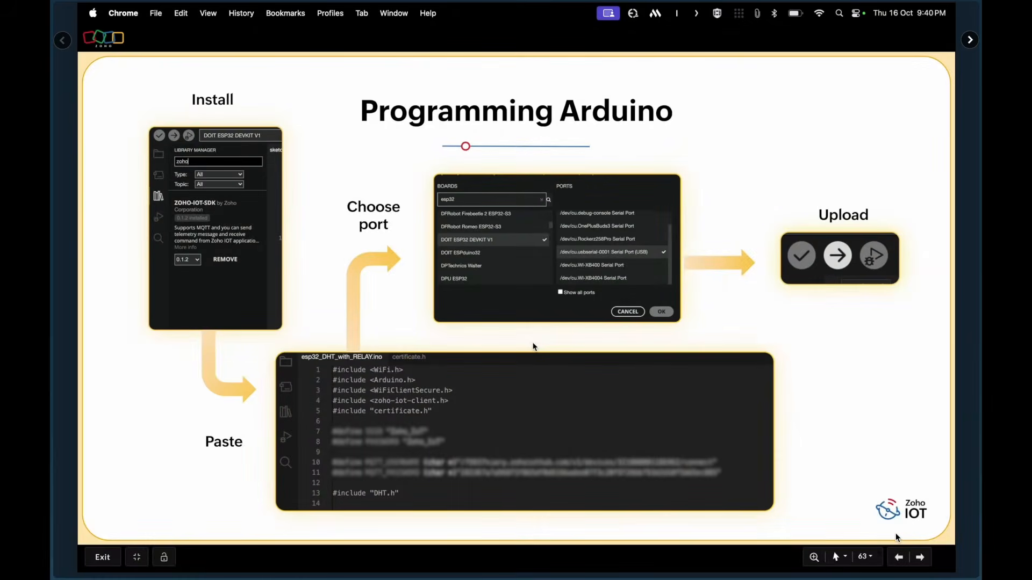
# Advance the slideshow to the Configuring Device slide.
pyautogui.press('Right')
pyautogui.press('Right')
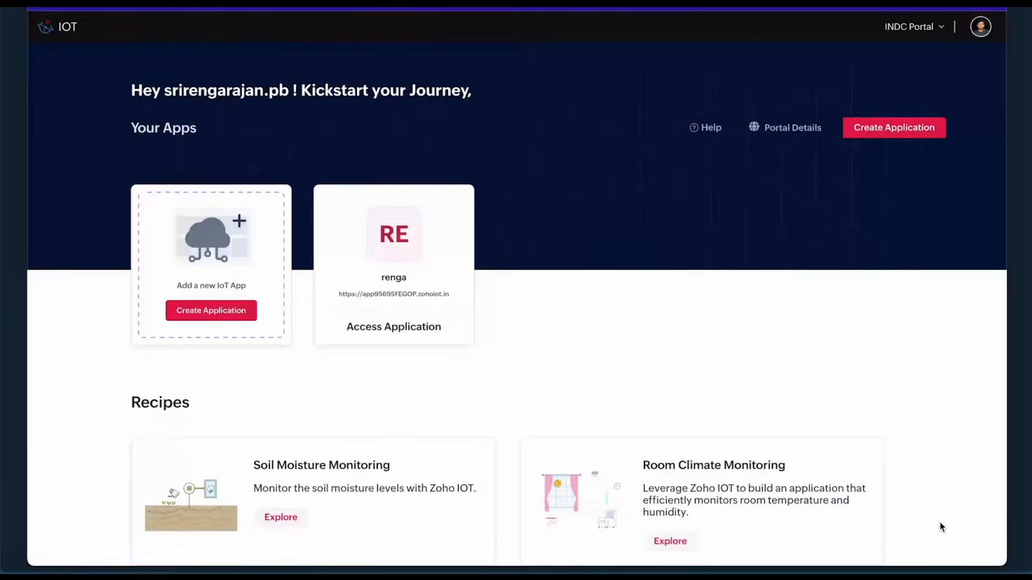
# Finish es1's onboarding, dismiss the success message, and return to the device list.
pyautogui.click(817, 490)
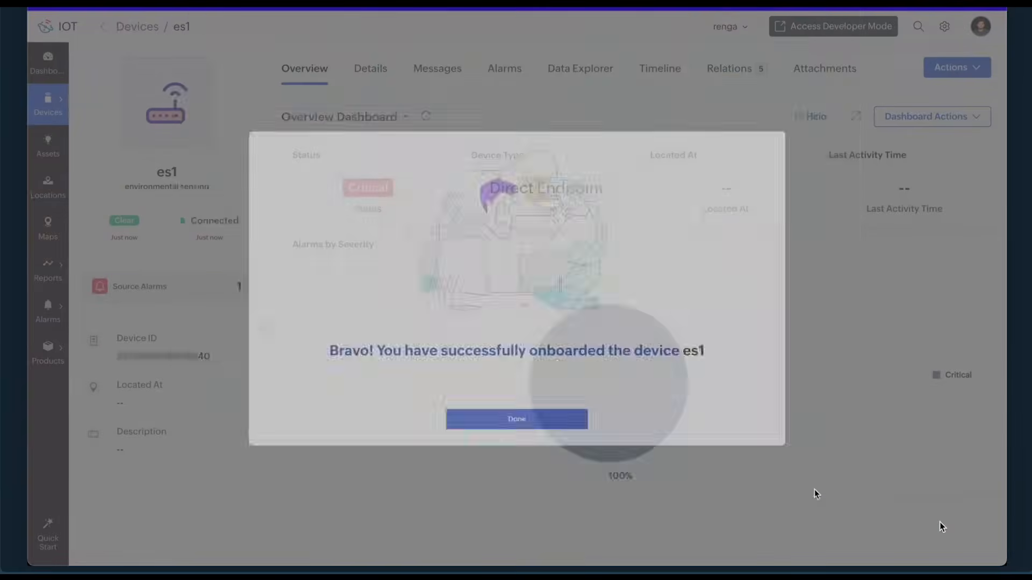
pyautogui.click(559, 458)
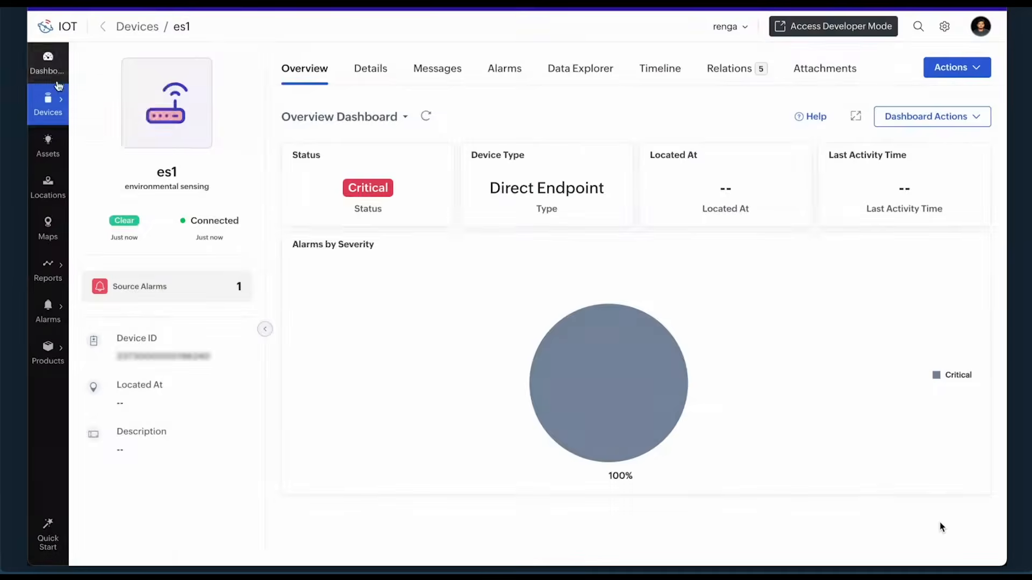
pyautogui.moveTo(58, 99)
pyautogui.click(108, 99)
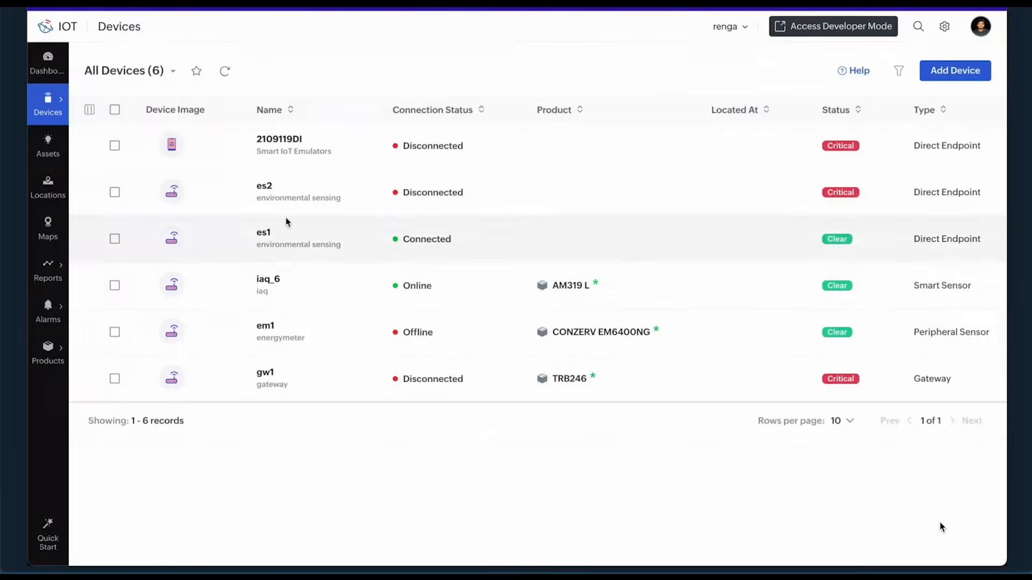
# Start es2's Onboarding Assistant with a real device and reach its MQTT connection credentials.
pyautogui.click(265, 186)
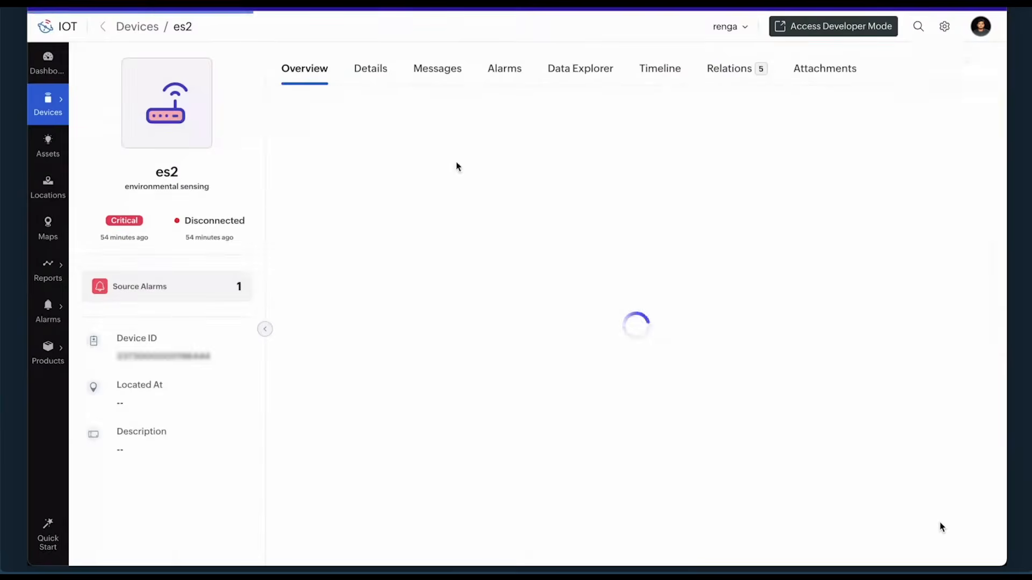
pyautogui.click(956, 67)
pyautogui.scroll(-2, 911, 244)
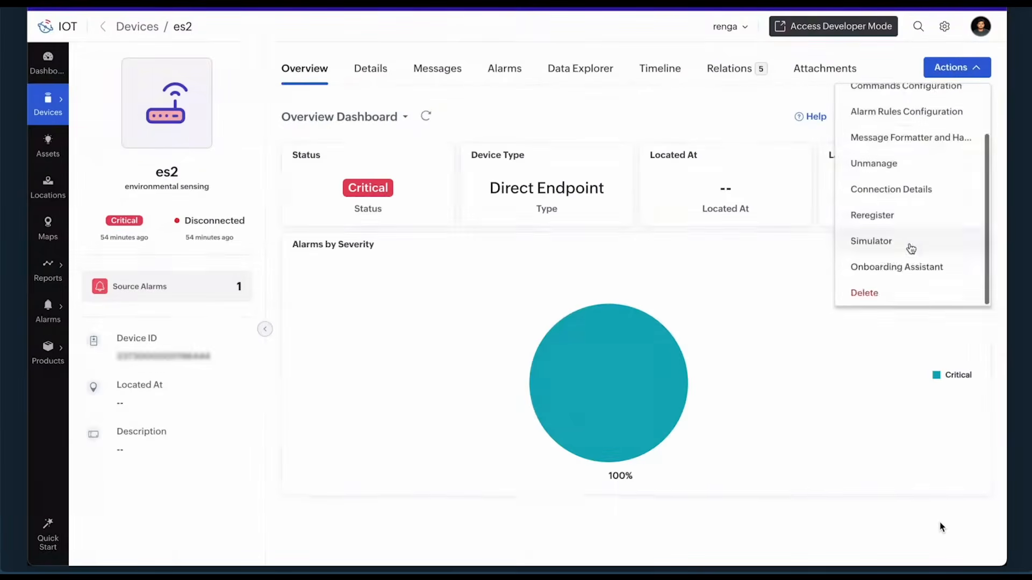
pyautogui.click(907, 258)
pyautogui.click(636, 496)
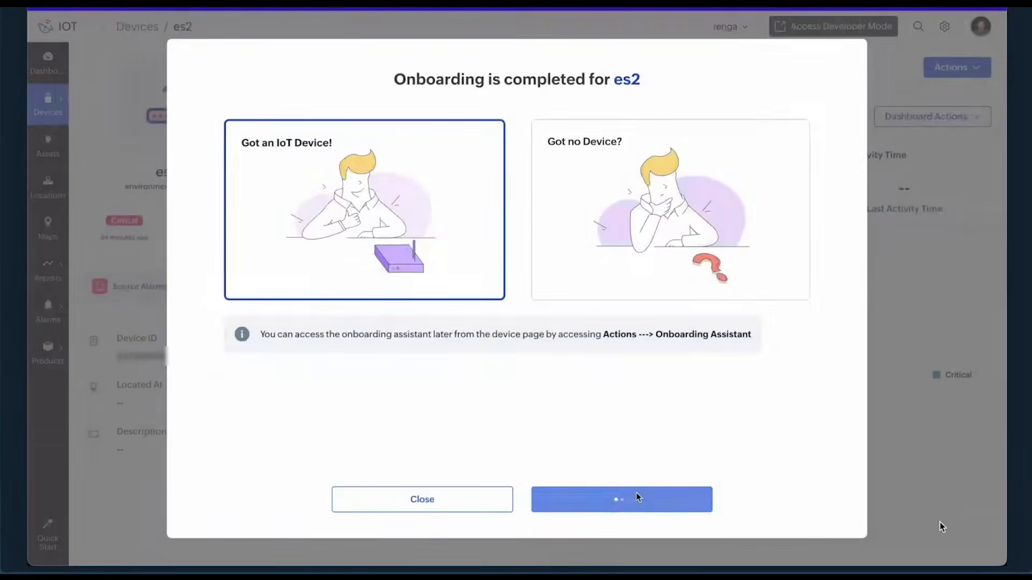
pyautogui.click(811, 493)
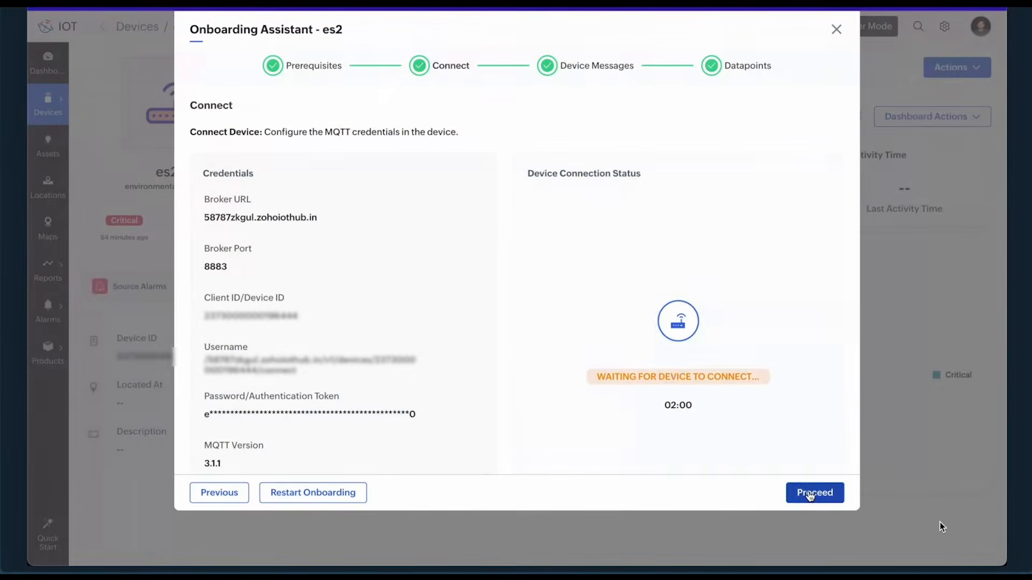
pyautogui.moveTo(401, 383)
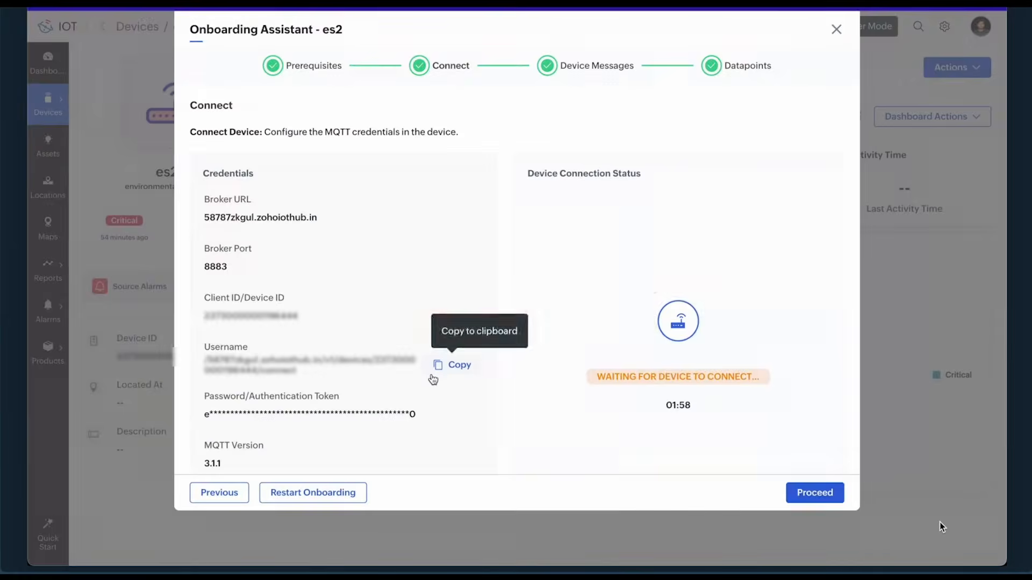
pyautogui.press('super+Tab')
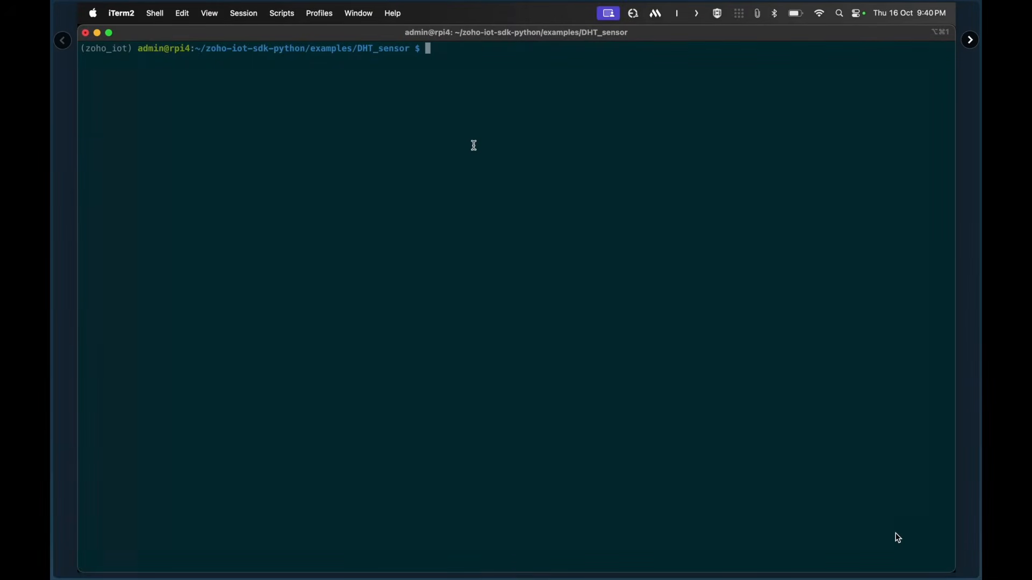
# Run python3 dht_sample.py to publish es2 telemetry, then advance onboarding to Device Messages.
pyautogui.write('ls')
pyautogui.press('Return')
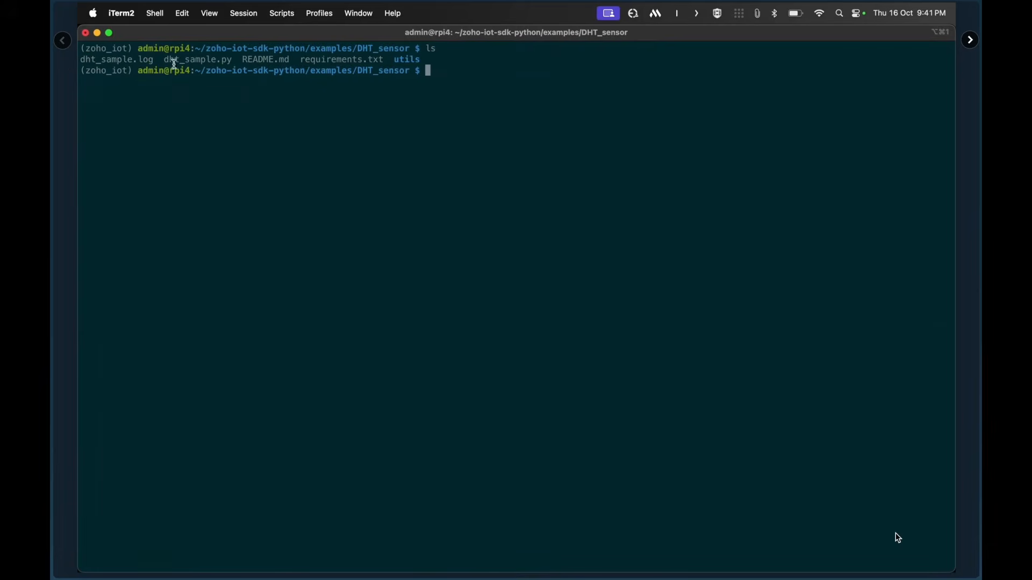
pyautogui.press('Up')
pyautogui.press('Up')
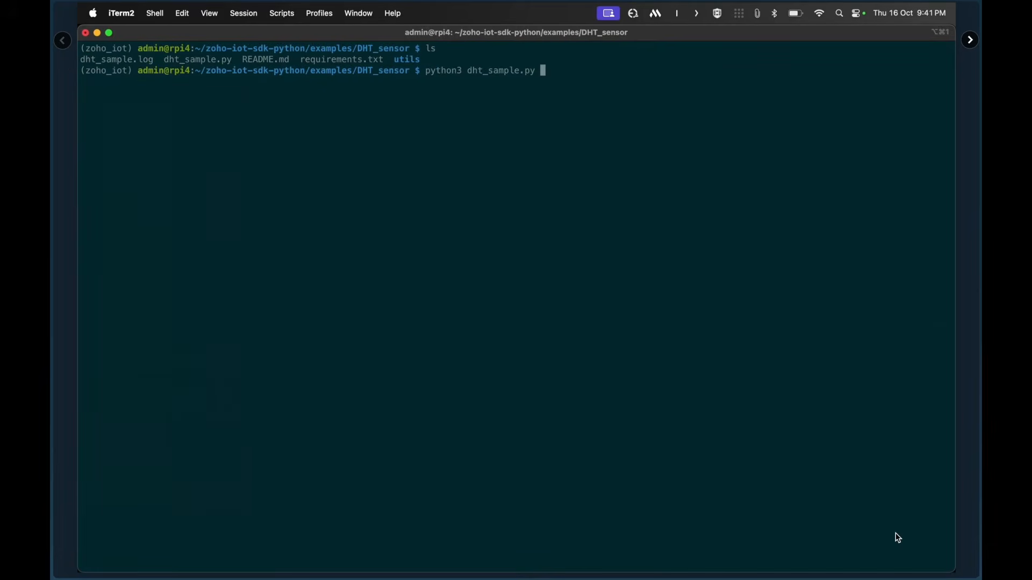
pyautogui.press('Return')
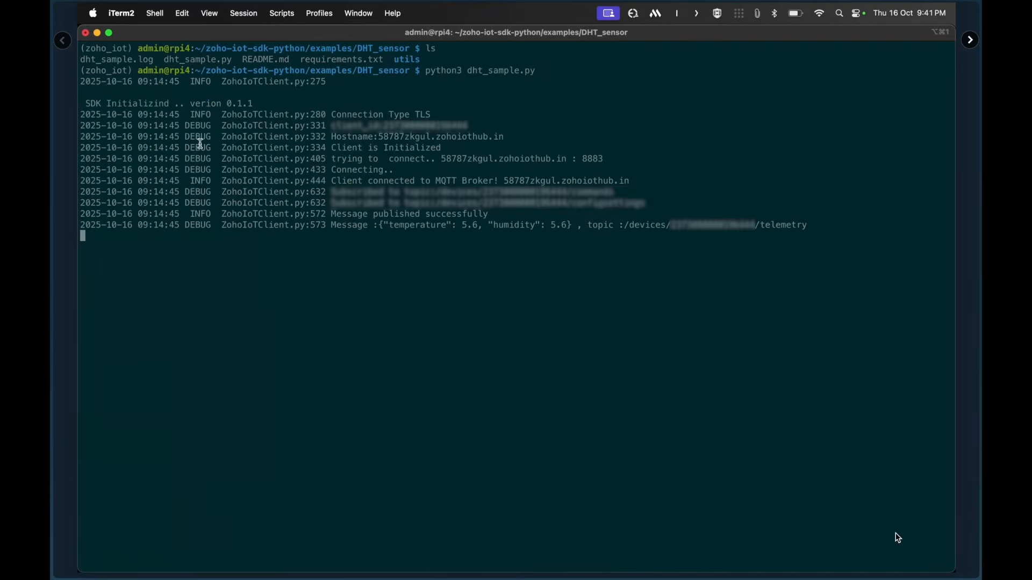
pyautogui.press('super+Tab')
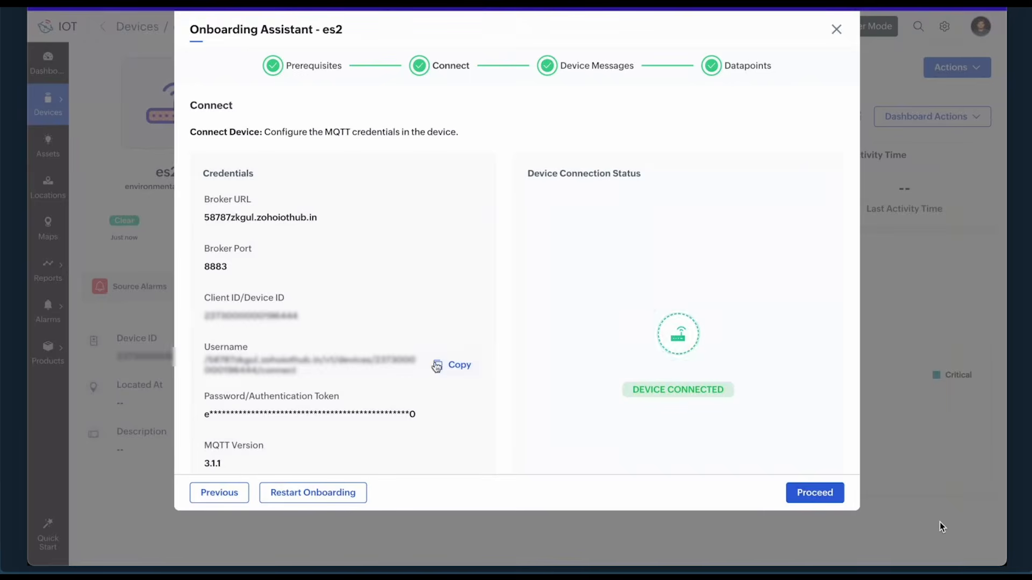
pyautogui.click(804, 491)
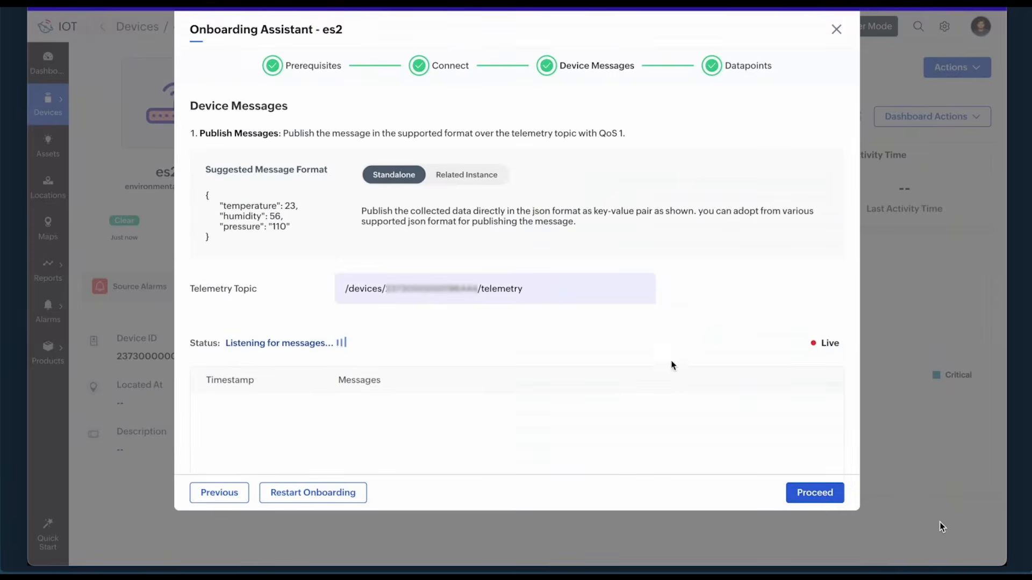
# Scroll through es2's Device Messages step.
pyautogui.scroll(-3, 610, 336)
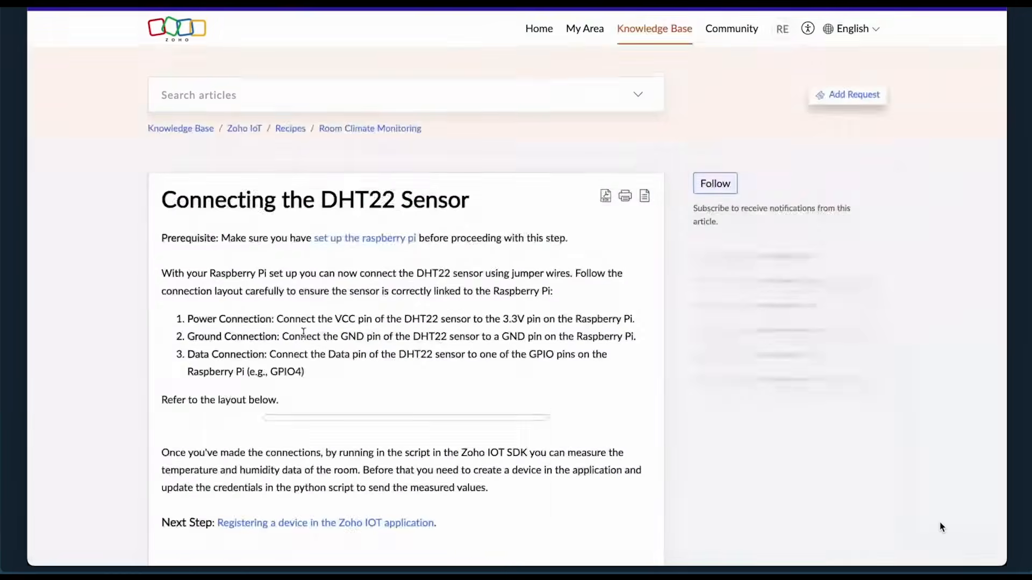
# Read the Raspberry Pi wiring article and follow its link to Onboarding the Raspberry Pi.
pyautogui.scroll(-4, 299, 334)
pyautogui.scroll(-2, 411, 271)
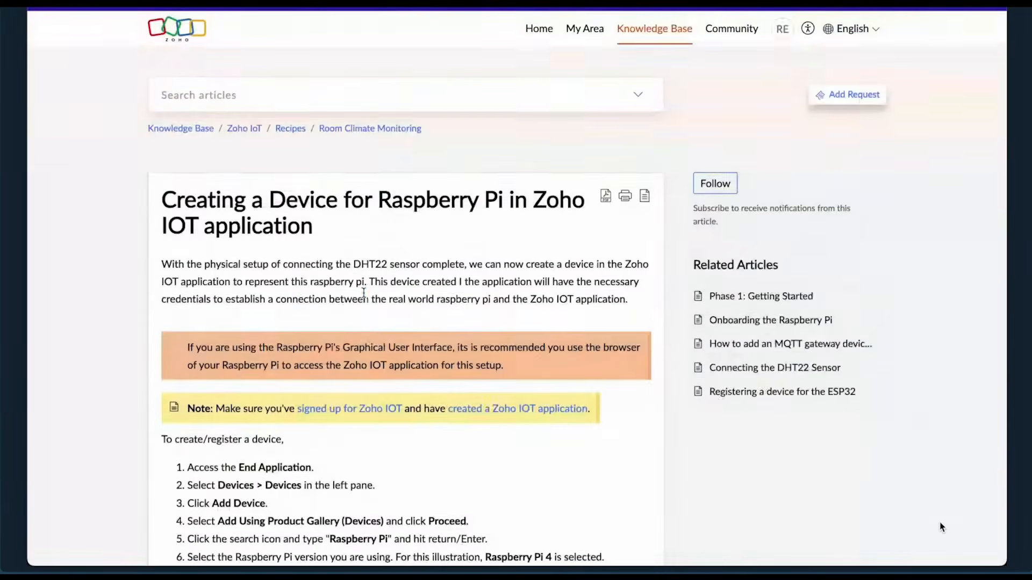
pyautogui.scroll(-5, 364, 322)
pyautogui.scroll(-12, 364, 293)
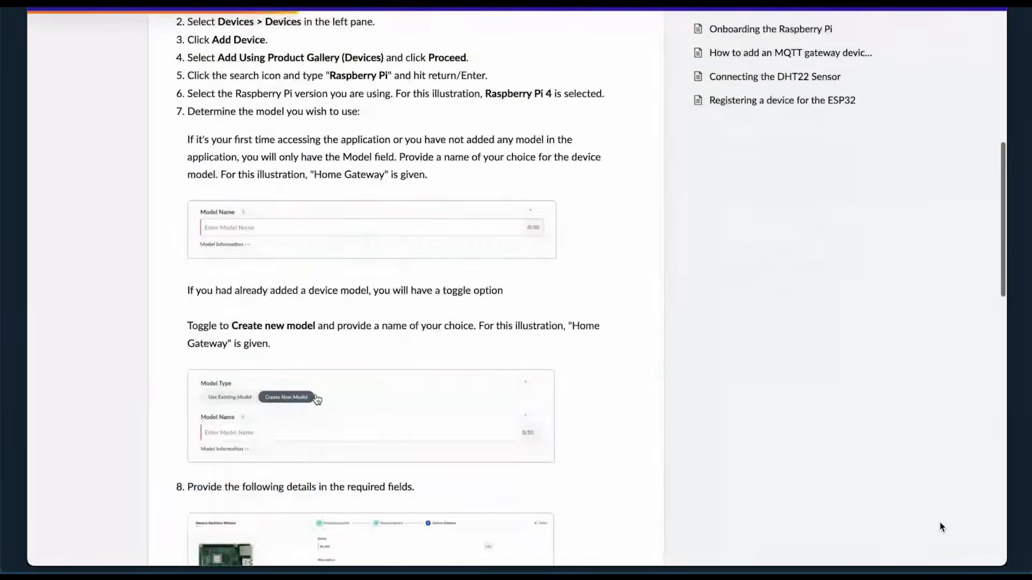
pyautogui.scroll(-2, 305, 462)
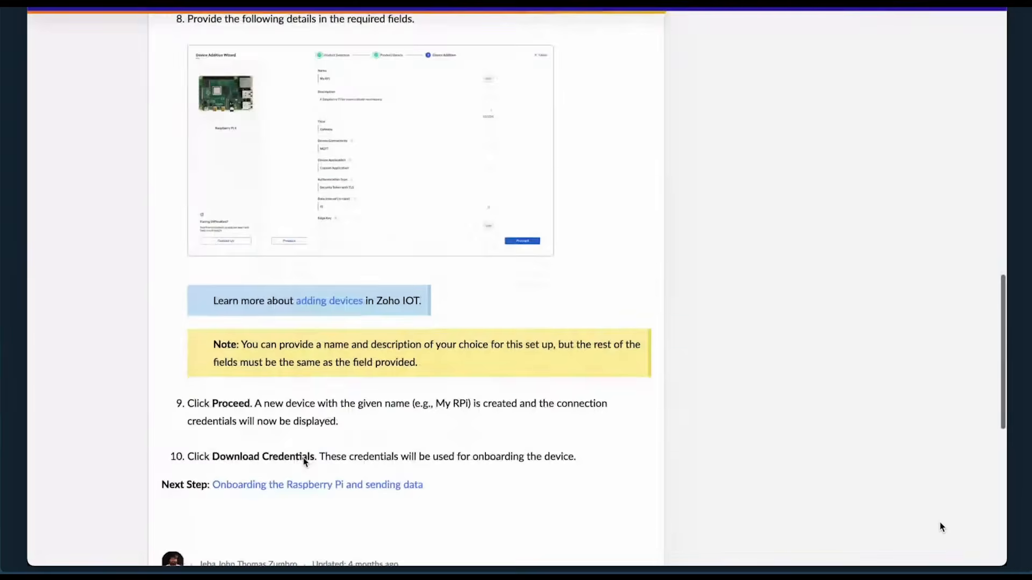
pyautogui.click(332, 407)
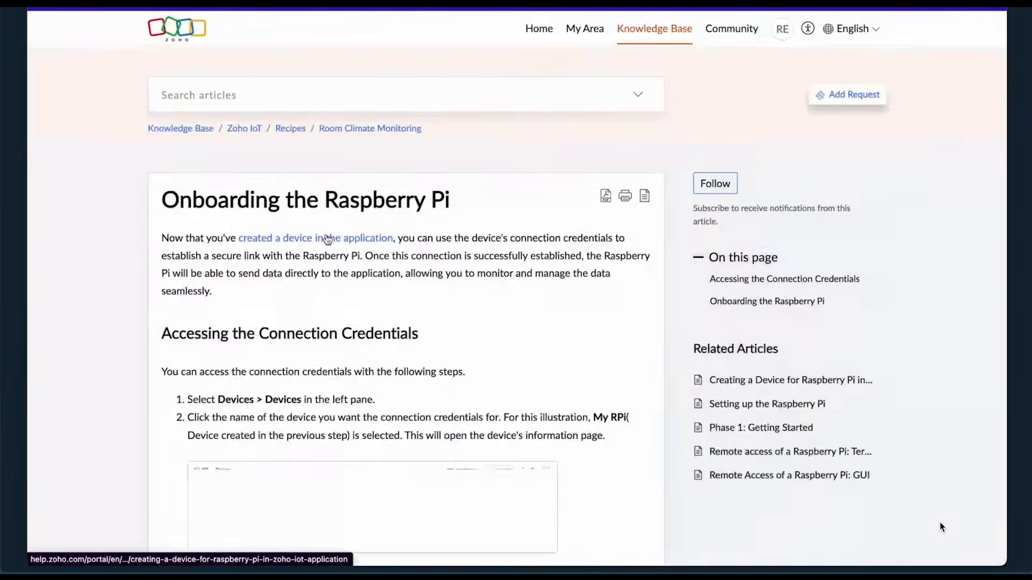
# Review the SDK download and unzip steps in the Onboarding the Raspberry Pi article.
pyautogui.scroll(-5, 328, 240)
pyautogui.scroll(-9, 328, 240)
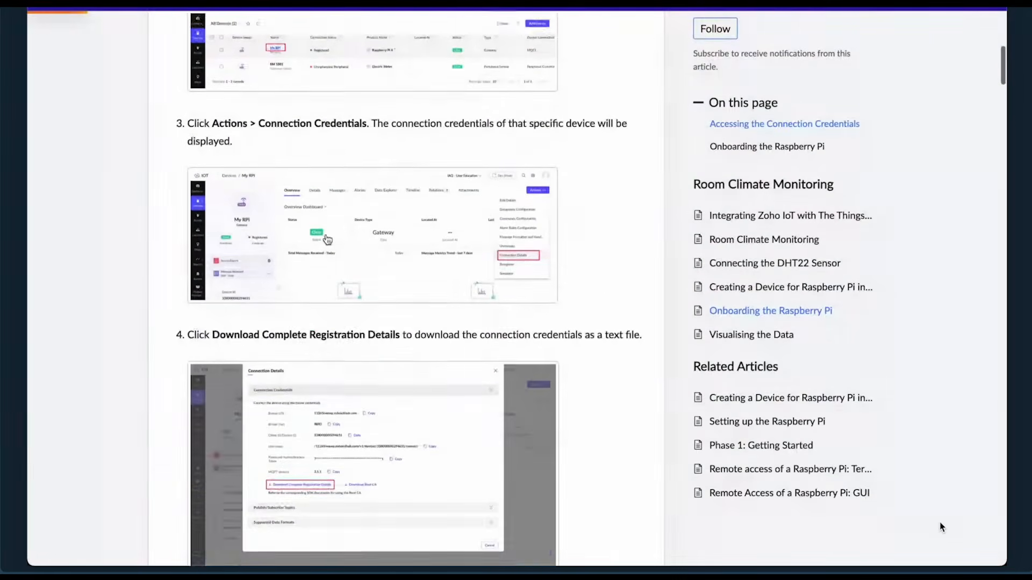
pyautogui.scroll(-8, 278, 468)
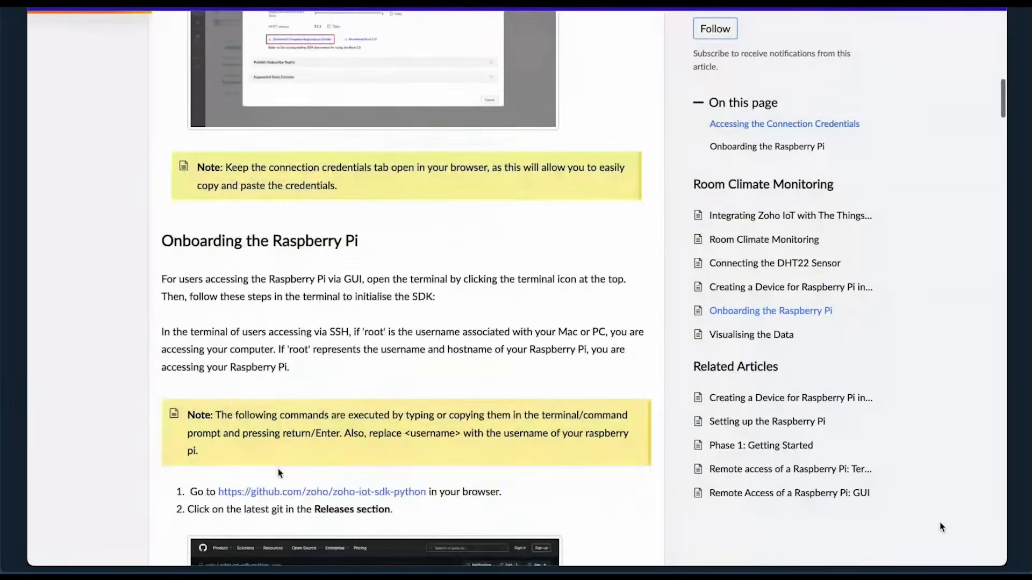
pyautogui.scroll(-8, 289, 403)
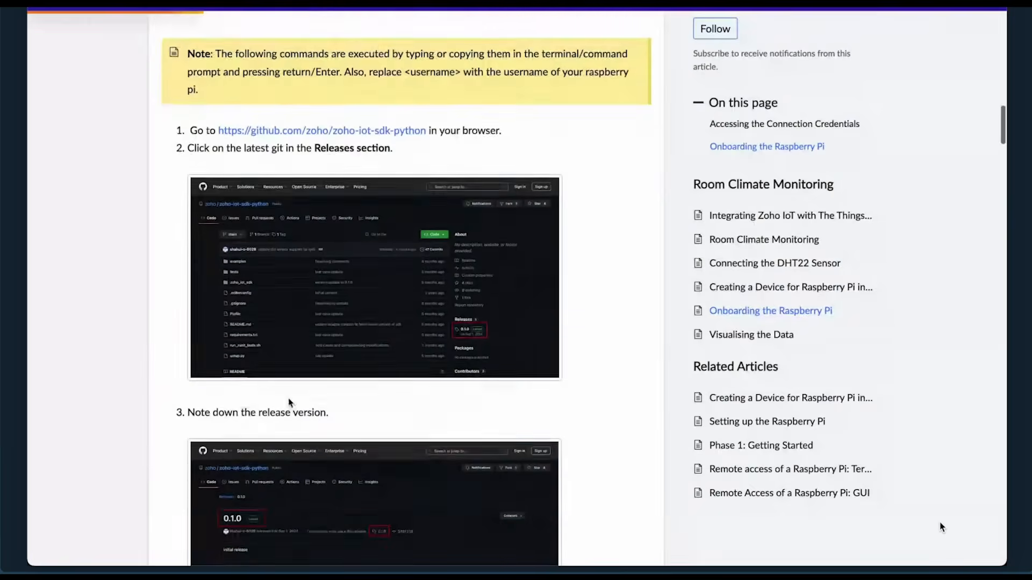
pyautogui.scroll(-7, 289, 403)
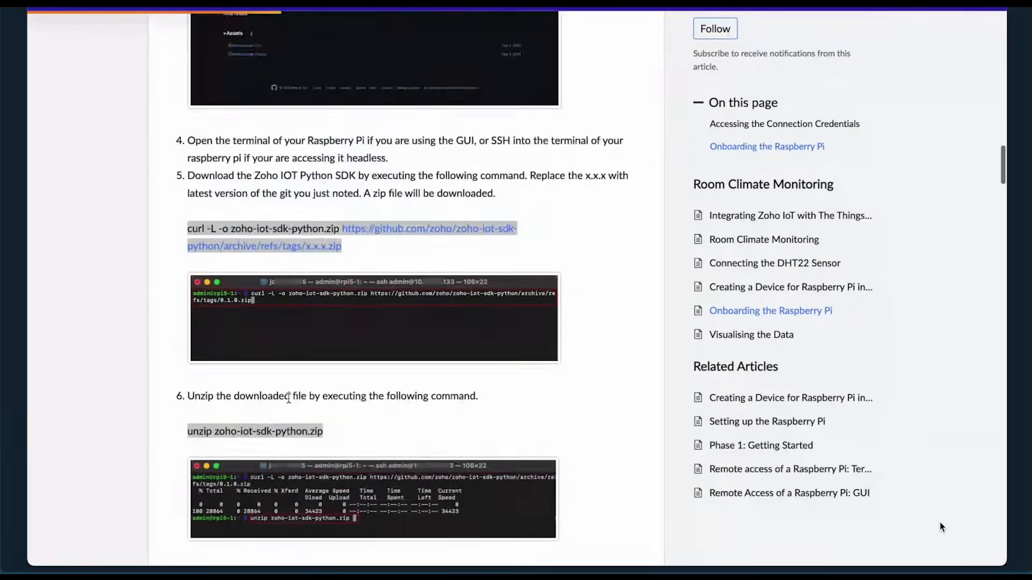
pyautogui.scroll(-2, 289, 402)
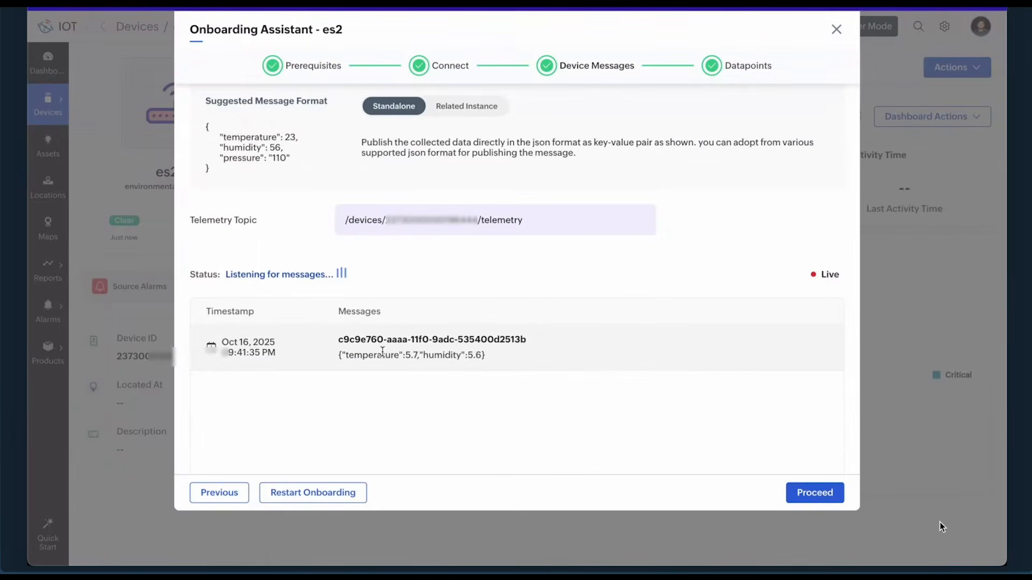
# Finish es2 onboarding through the datapoints step, dismiss the success message, and advance the slide.
pyautogui.click(816, 504)
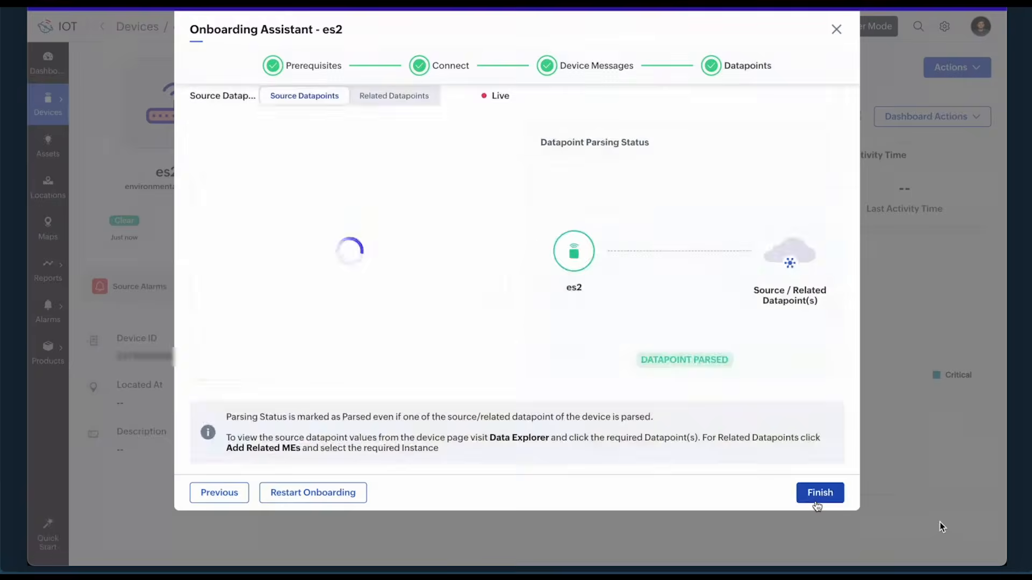
pyautogui.click(817, 505)
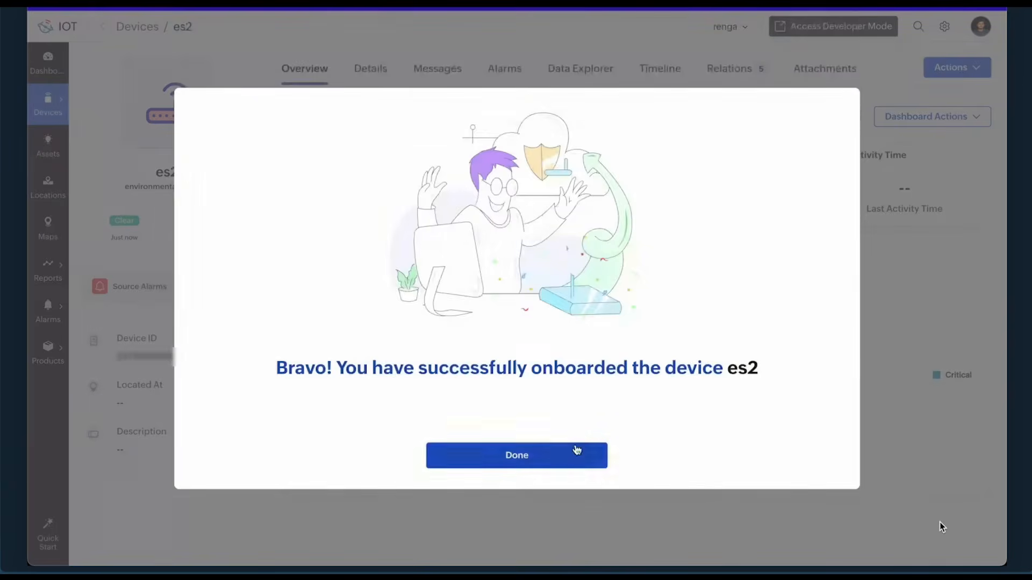
pyautogui.click(568, 458)
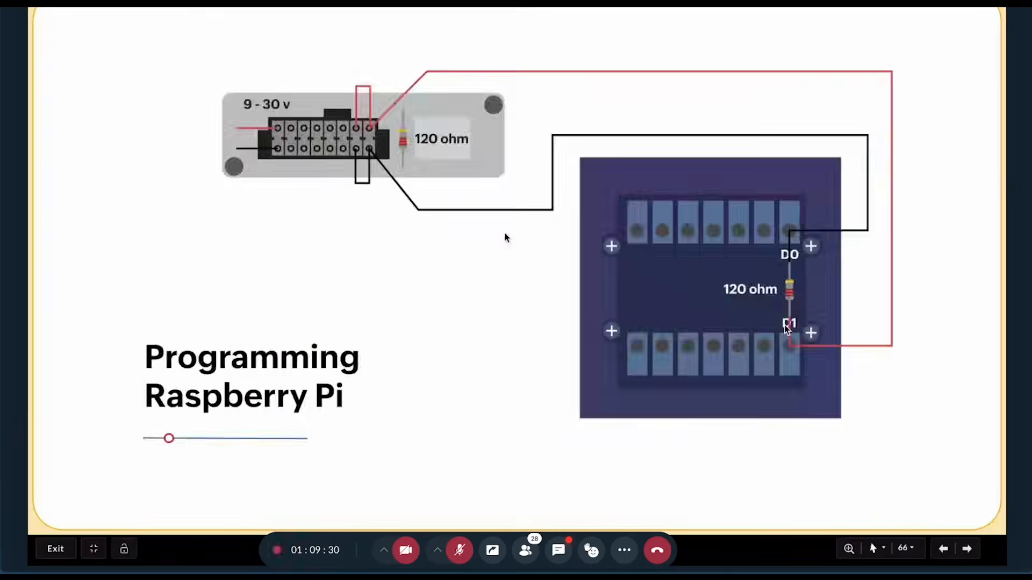
pyautogui.press('Right')
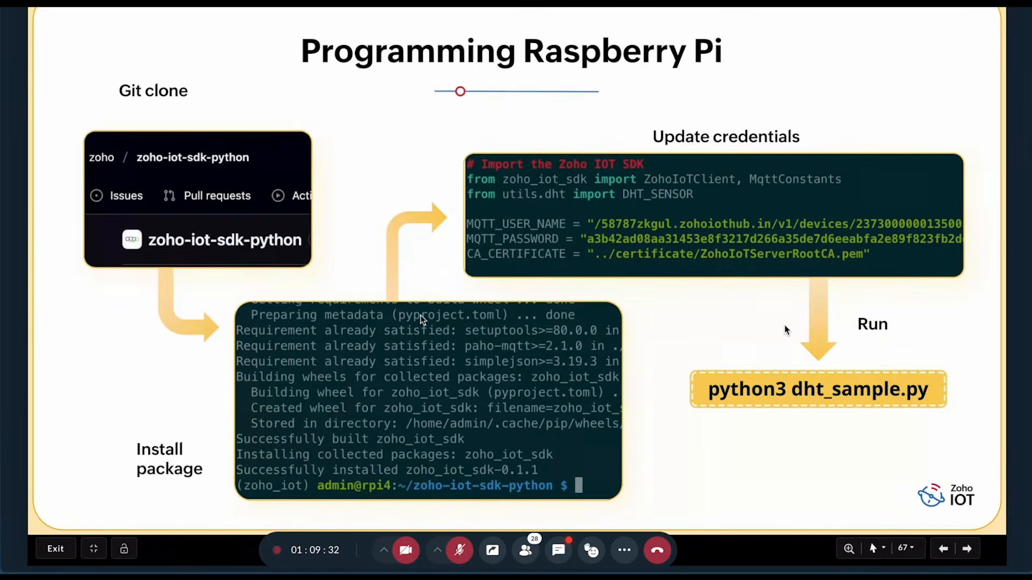
# Advance the slideshow to the Use case 2 - Industrial Efficiency Monitoring slide.
pyautogui.press('Right')
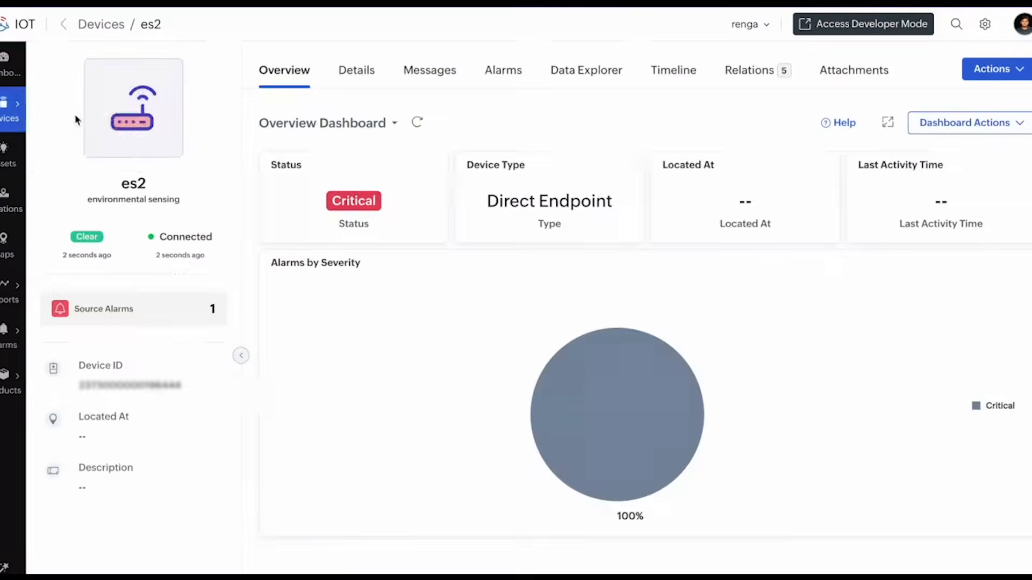
# Open gw1 from the Devices list and advance its onboarding to the Connect step's MQTT credentials.
pyautogui.moveTo(8, 107)
pyautogui.click(54, 100)
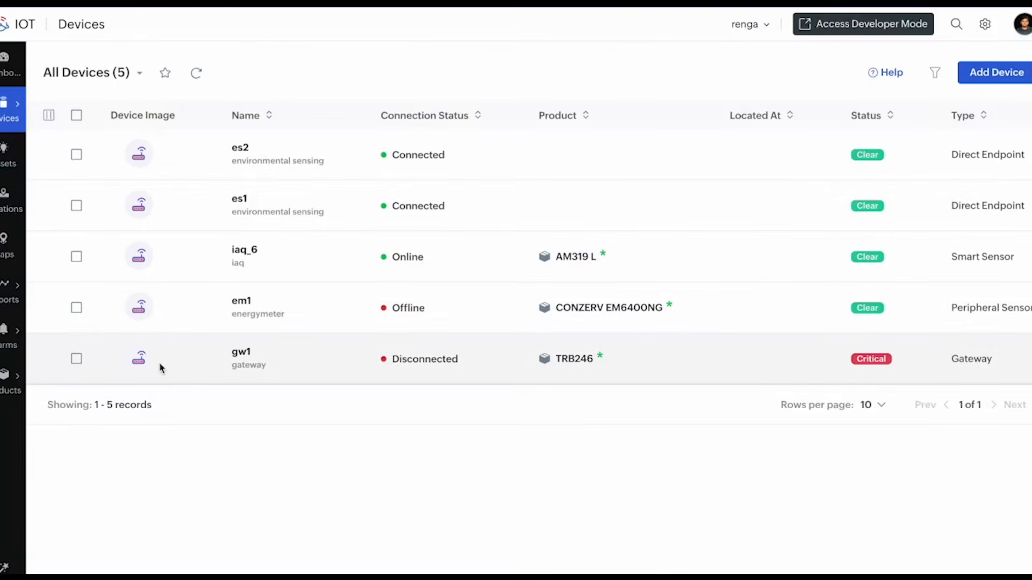
pyautogui.click(241, 354)
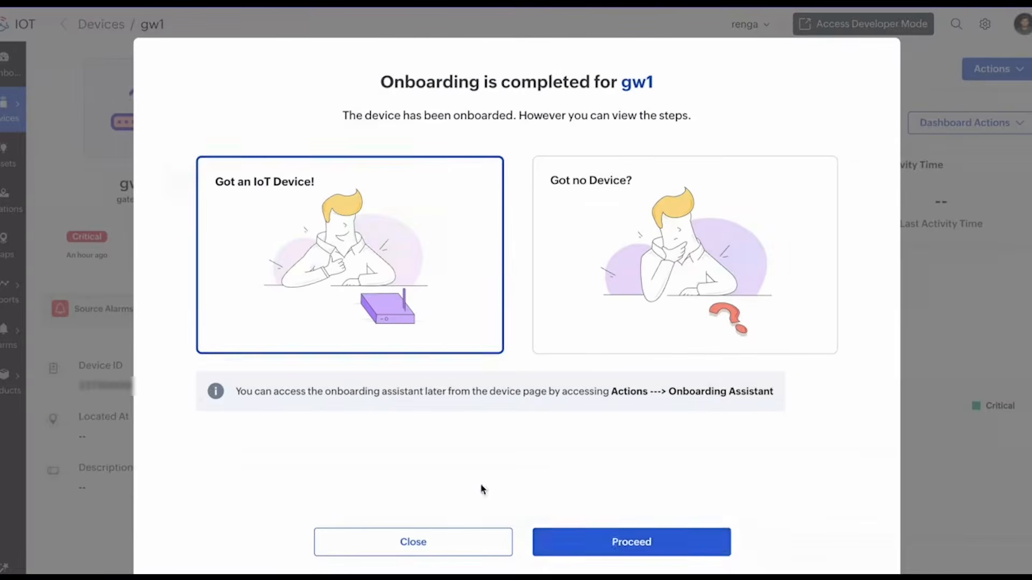
pyautogui.click(613, 544)
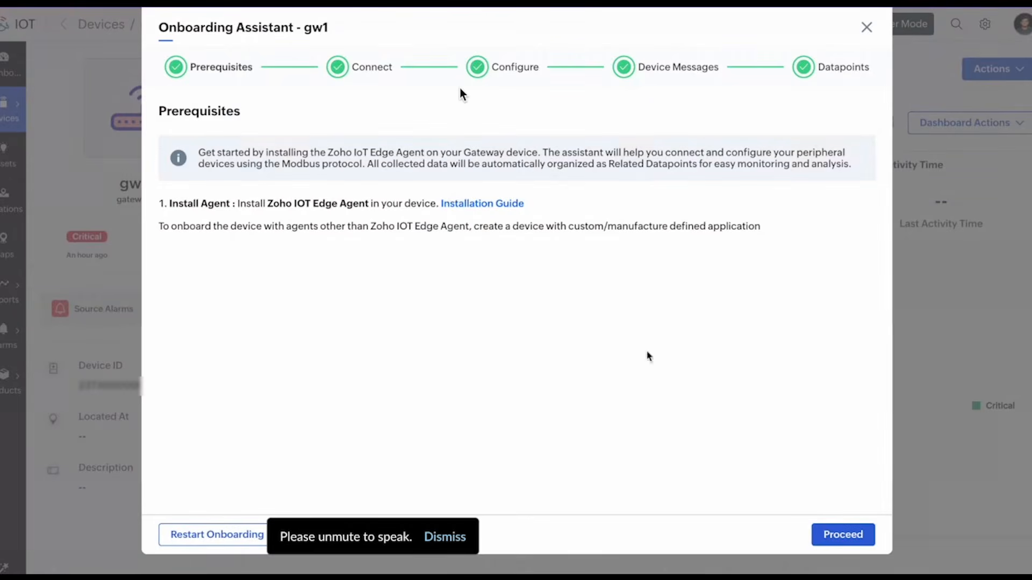
pyautogui.click(842, 536)
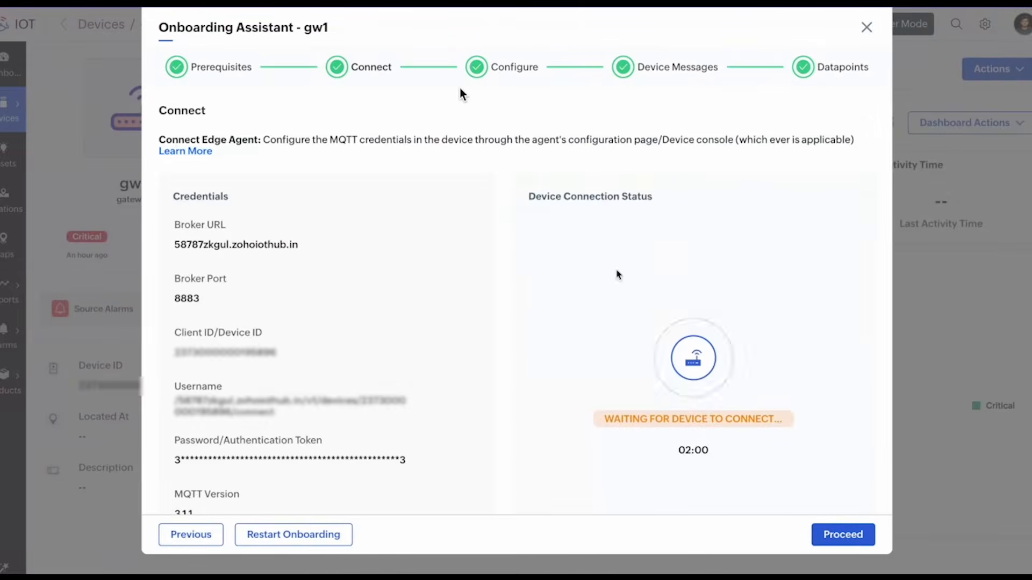
pyautogui.scroll(-3, 409, 419)
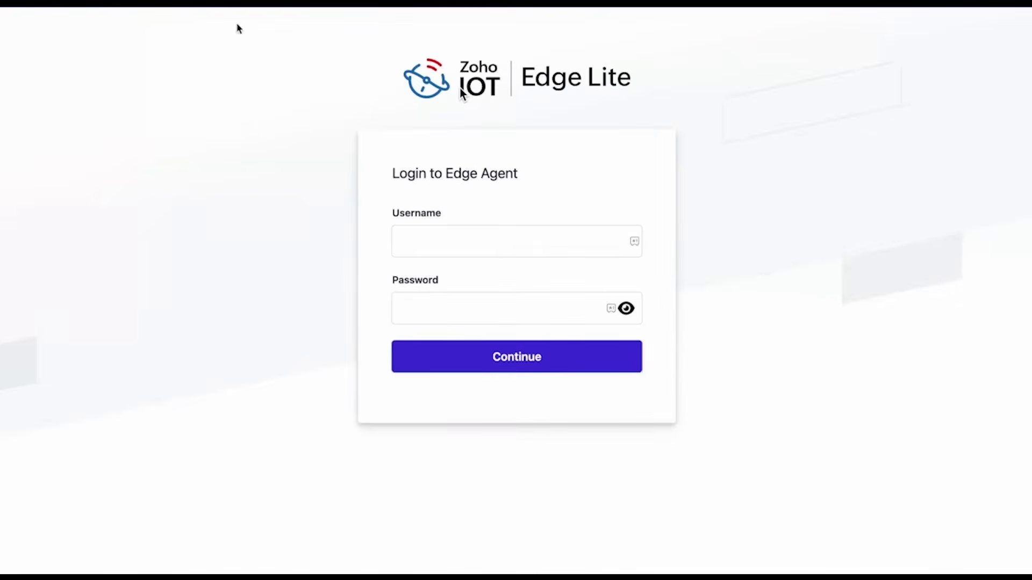
# Log in to the Edge Lite agent with its username and password, then toggle it on to run.
pyautogui.click(400, 241)
pyautogui.write('admin')
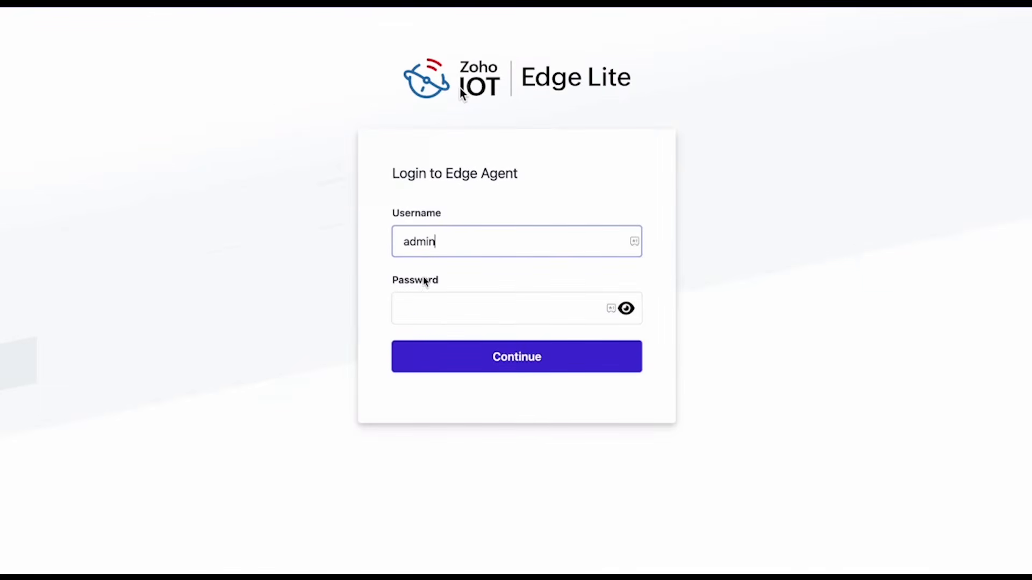
pyautogui.press('Tab')
pyautogui.write('admin@1234')
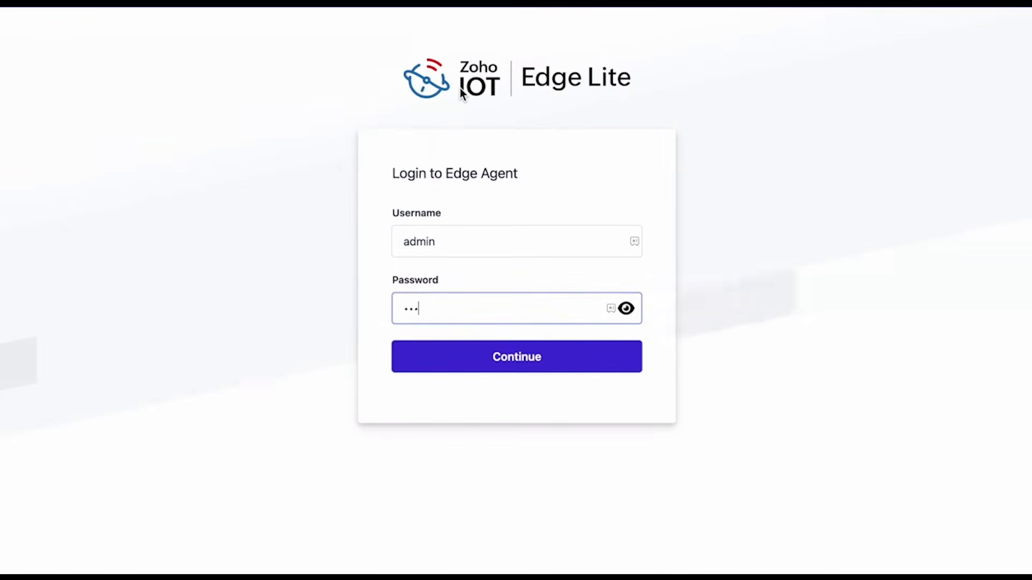
pyautogui.press('Return')
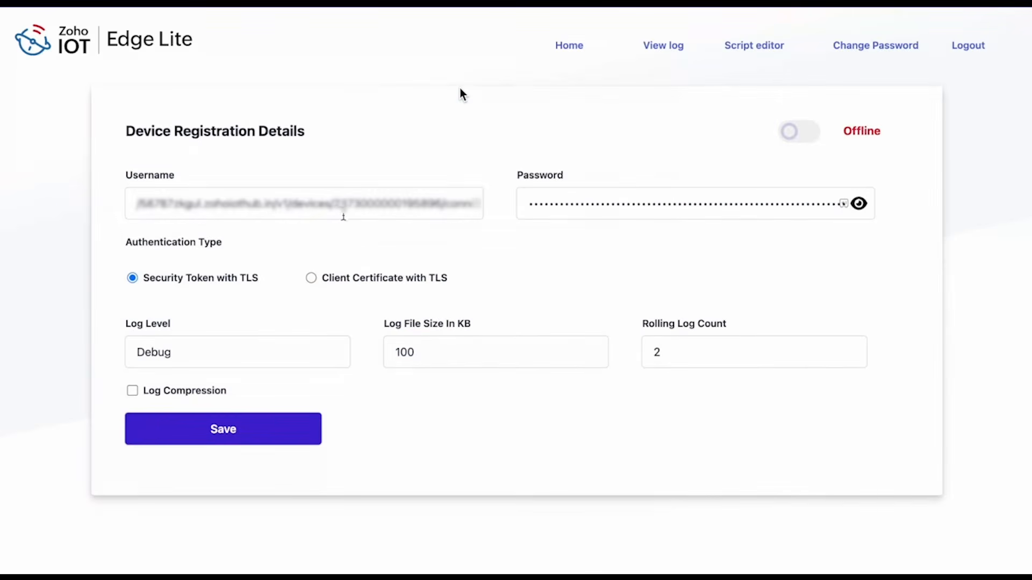
pyautogui.click(799, 134)
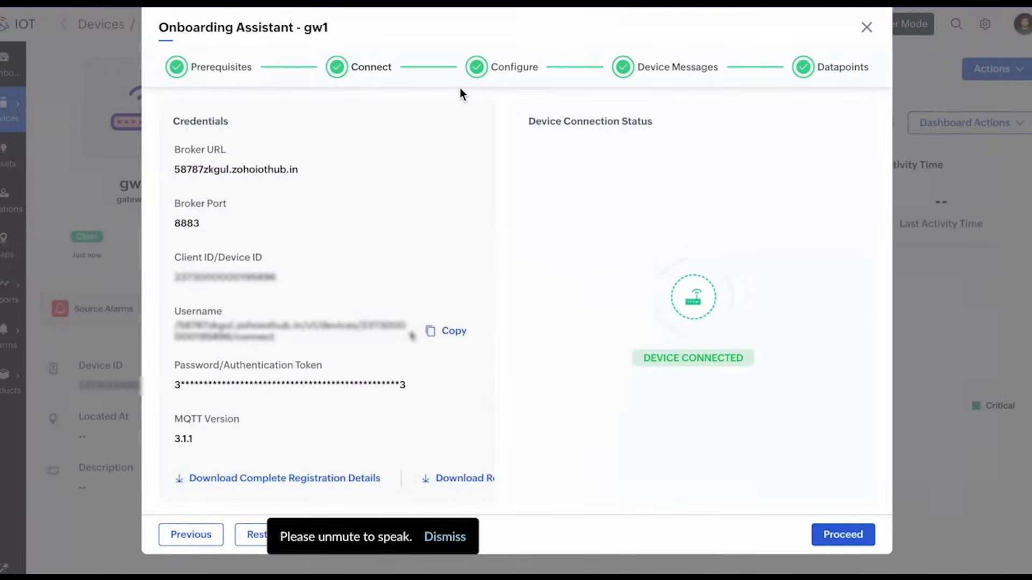
# Start Update Edge Agent Config for gw1 and open em1's options at Peripheral Mapping.
pyautogui.click(833, 532)
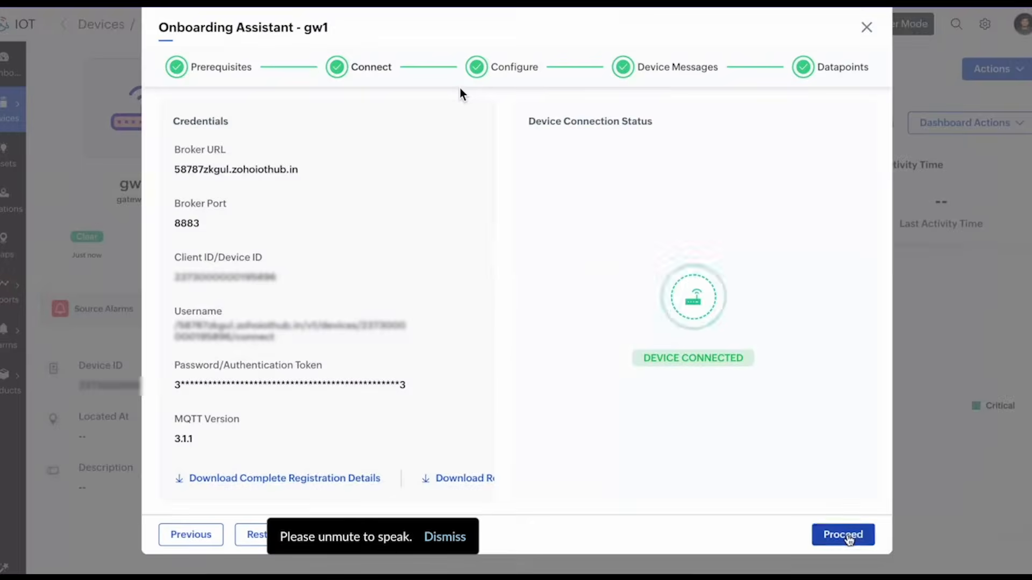
pyautogui.scroll(-1, 678, 331)
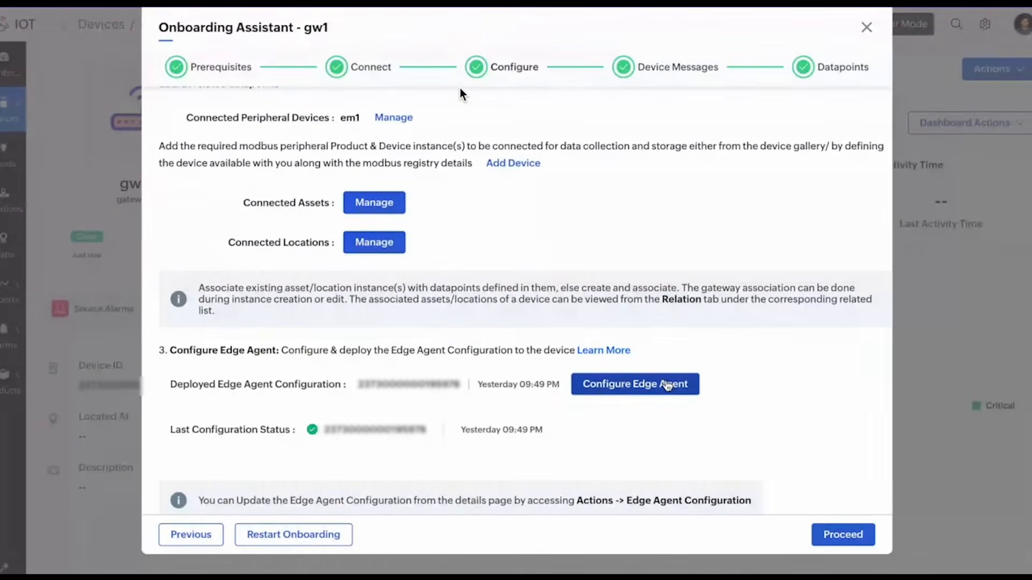
pyautogui.click(666, 385)
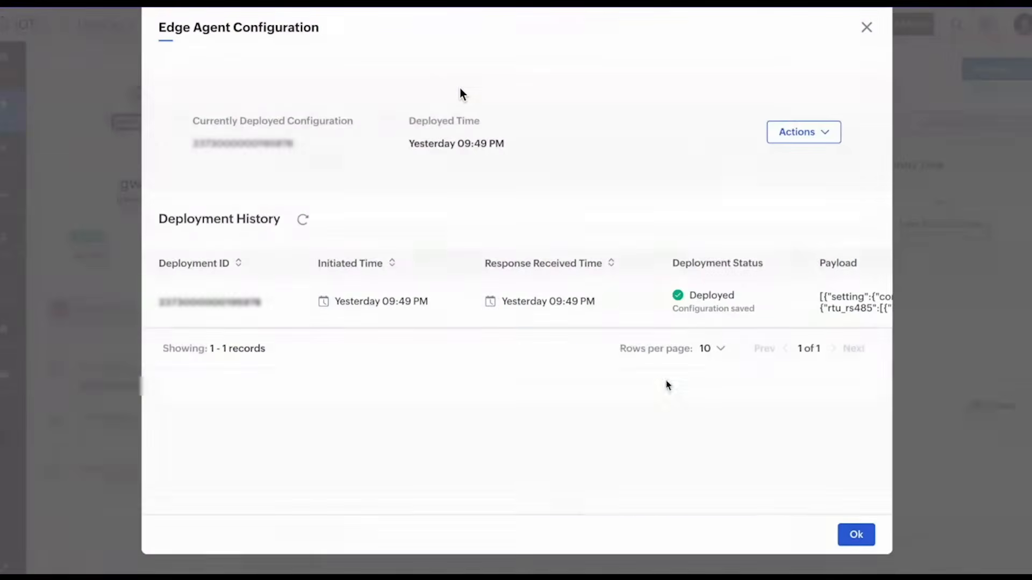
pyautogui.click(790, 138)
pyautogui.click(801, 172)
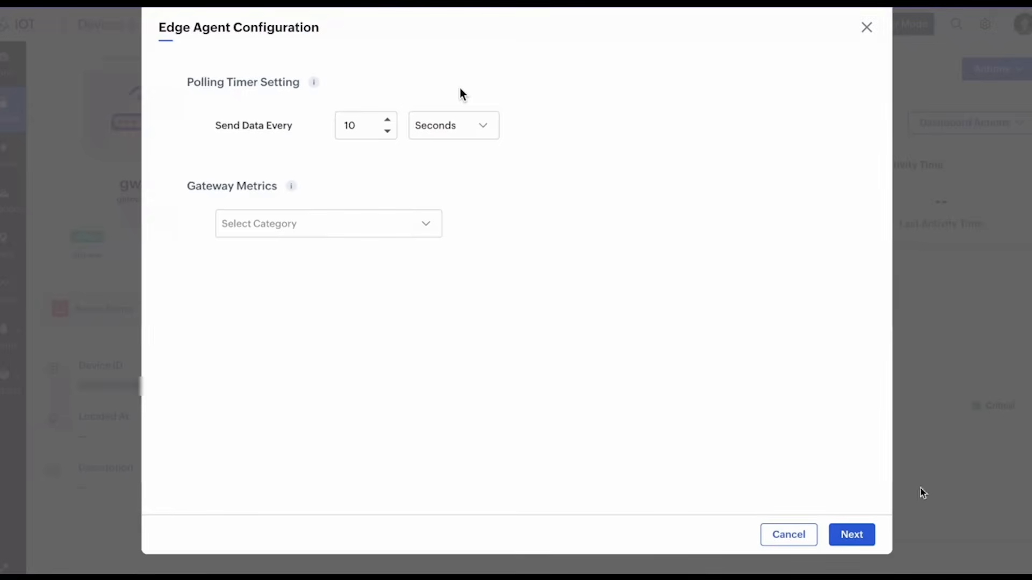
pyautogui.click(858, 539)
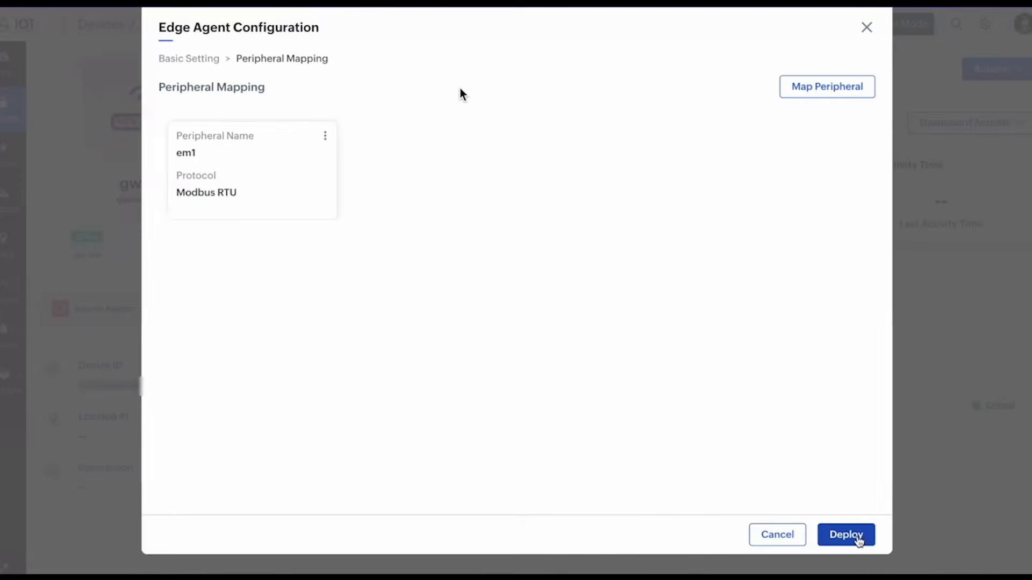
pyautogui.click(325, 137)
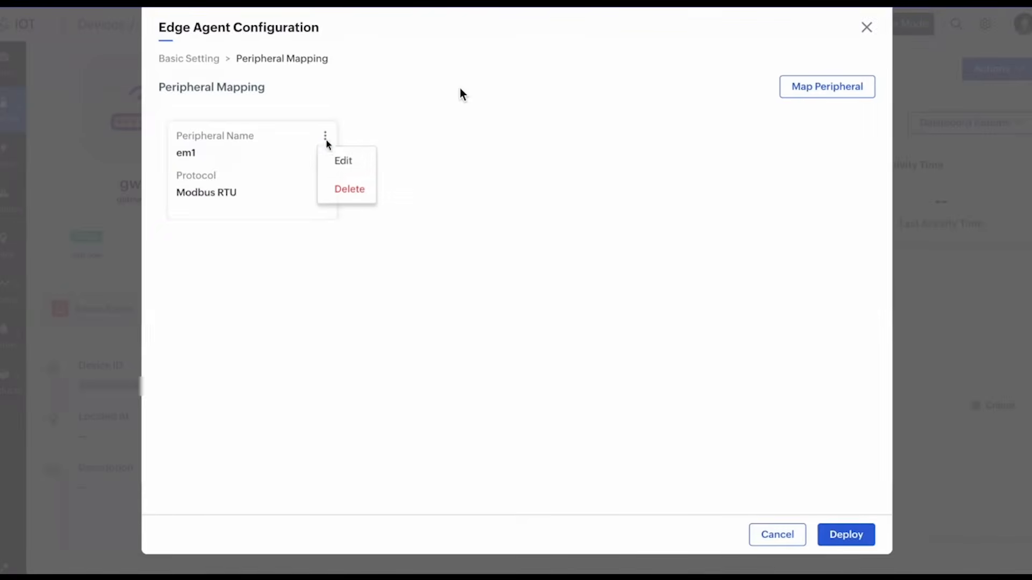
# Edit em1, keeping CONZERV EM6400NG as the product, name em1 and Slave Id 1.
pyautogui.click(340, 160)
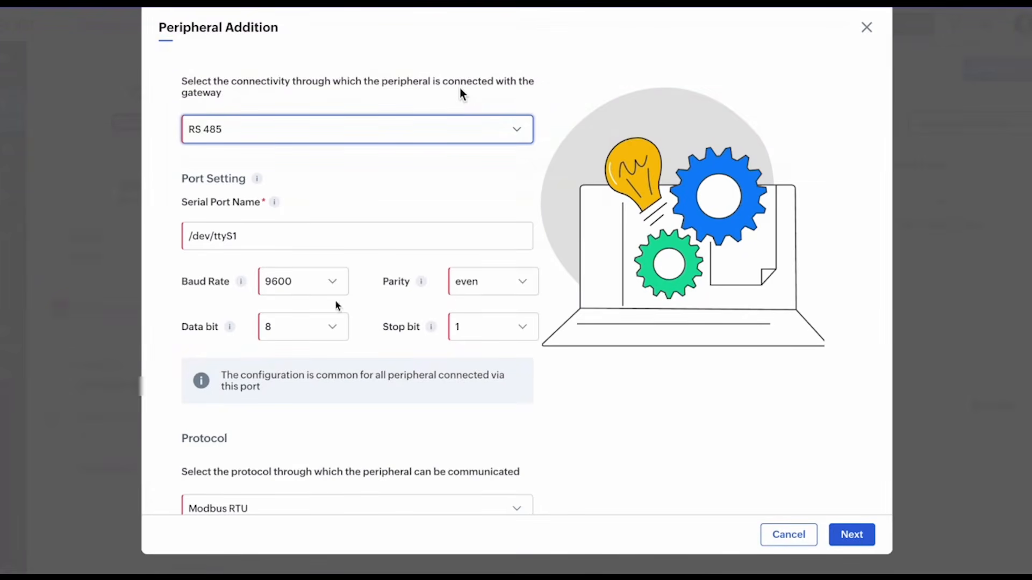
pyautogui.scroll(-1, 392, 357)
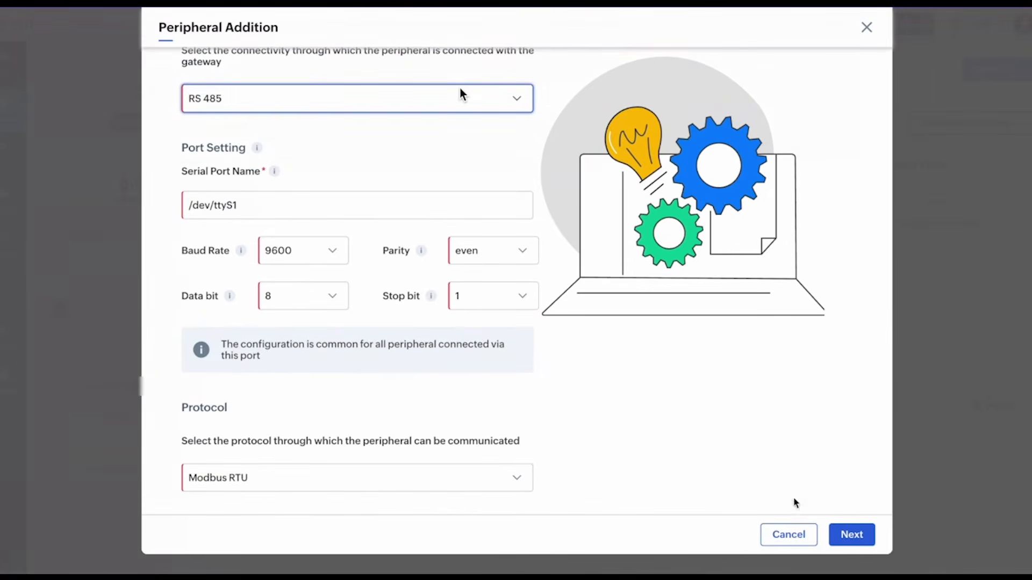
pyautogui.click(847, 534)
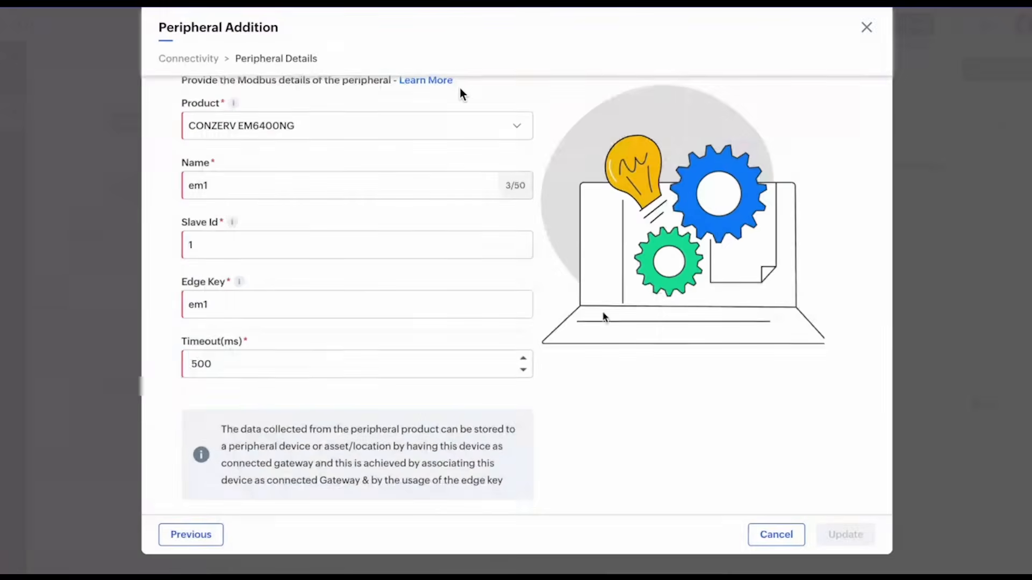
pyautogui.scroll(1, 672, 376)
pyautogui.click(499, 163)
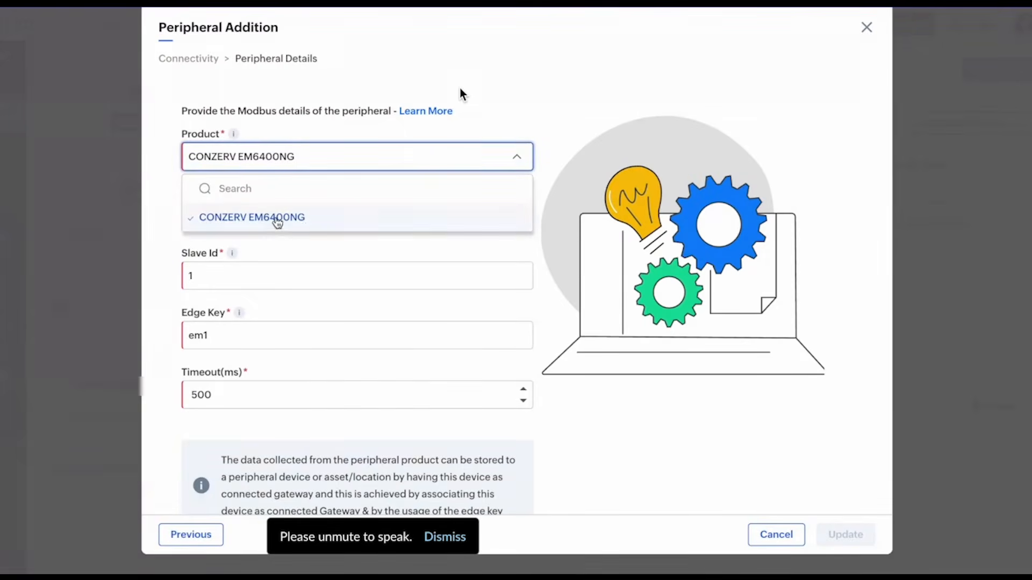
pyautogui.click(276, 218)
pyautogui.click(229, 217)
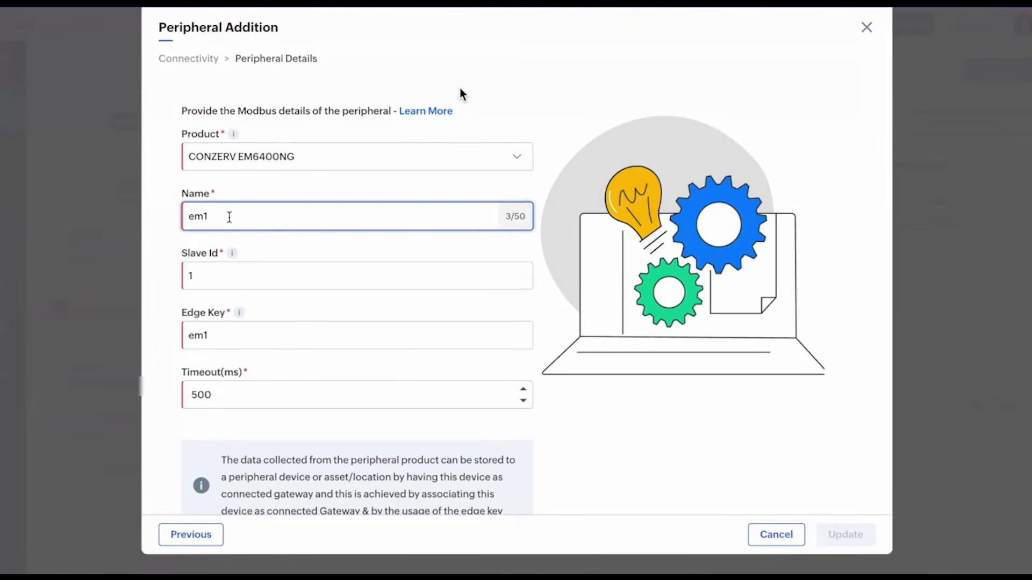
pyautogui.click(215, 275)
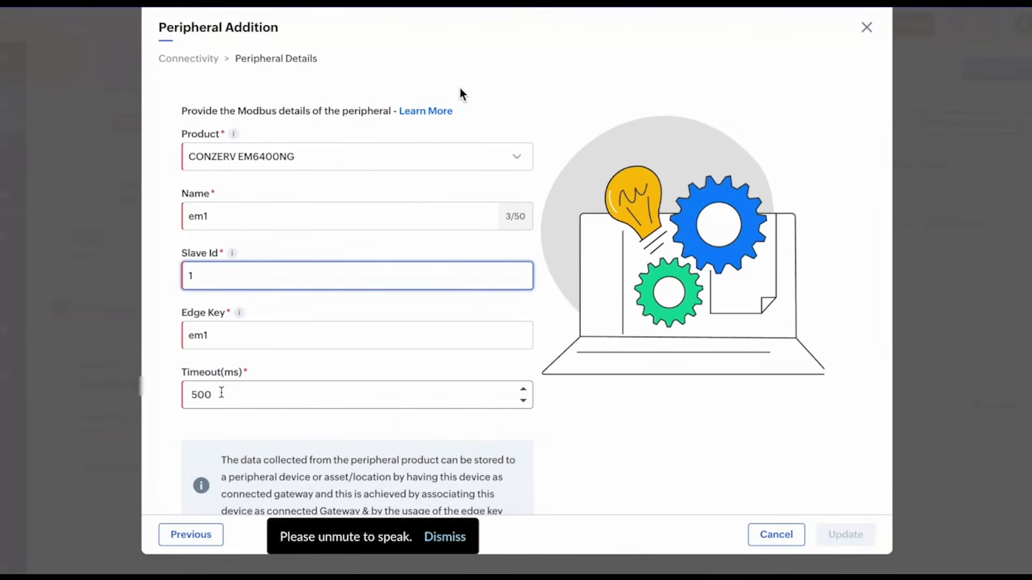
# Set em1's response timeout to 500 ms and review its RS 485 connectivity settings.
pyautogui.click(225, 396)
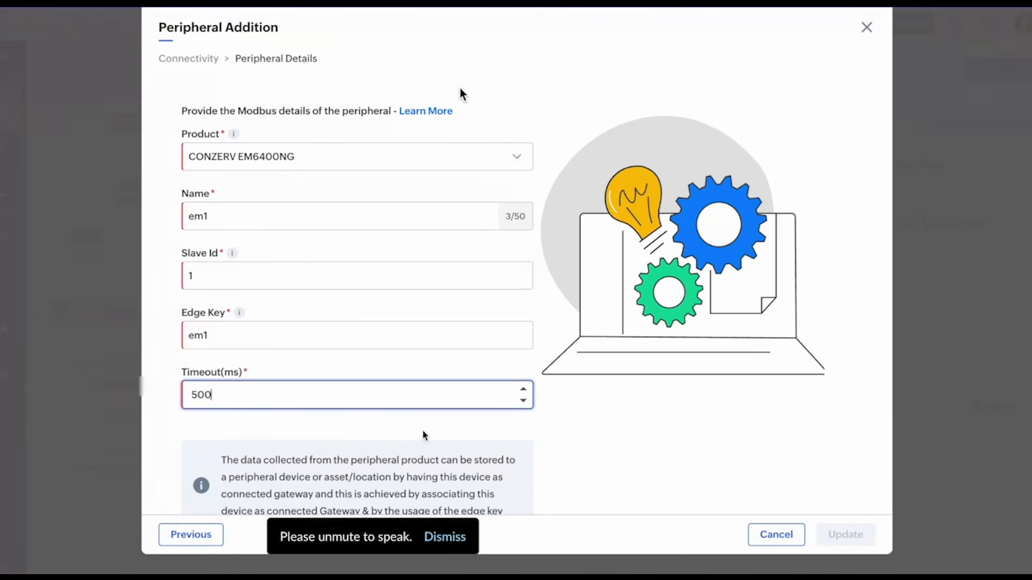
pyautogui.scroll(-1, 534, 449)
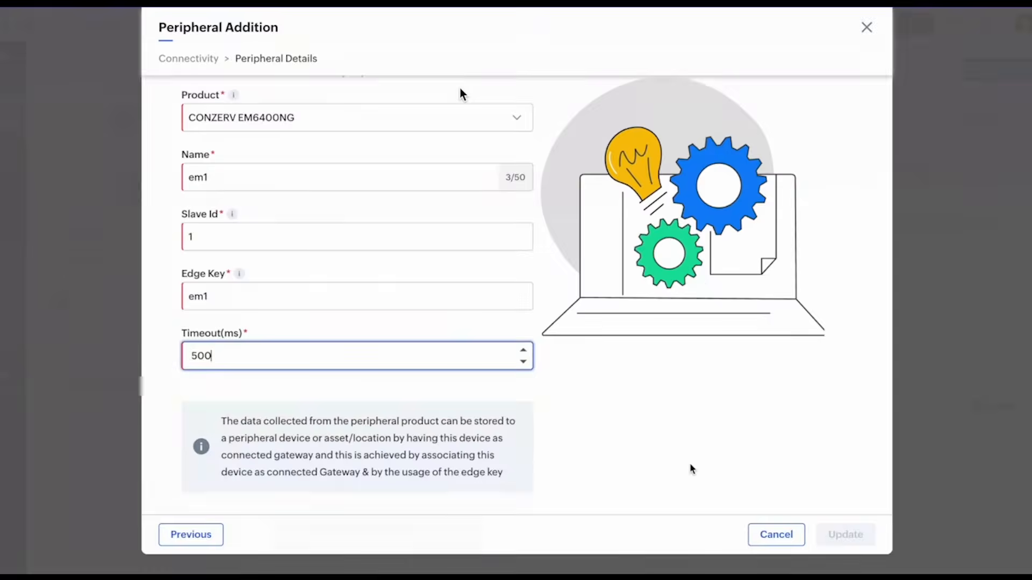
pyautogui.click(200, 532)
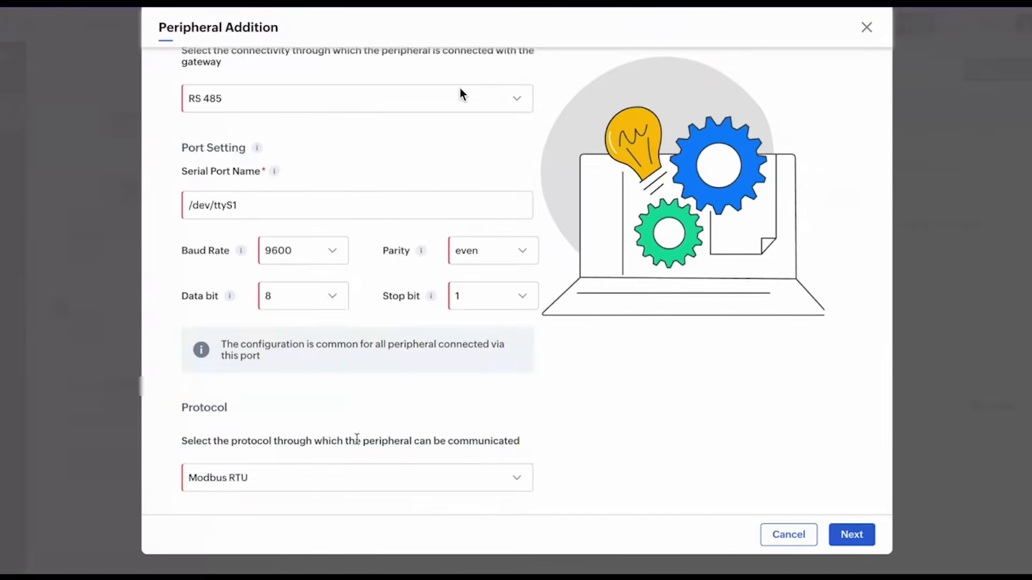
pyautogui.click(851, 534)
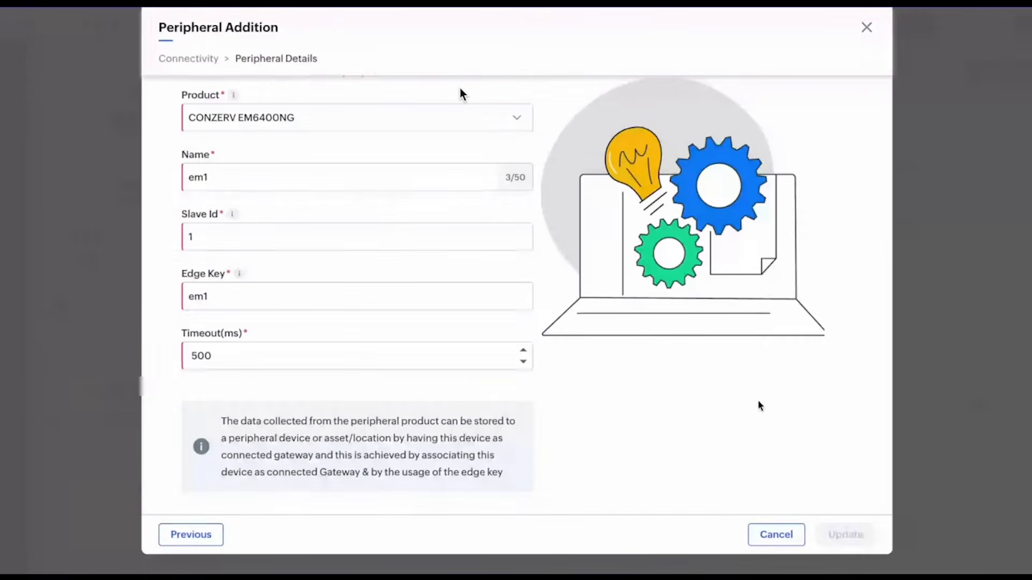
# Cancel the peripheral form, deploy the edge agent config to gw1, and proceed to Device Messages.
pyautogui.click(774, 535)
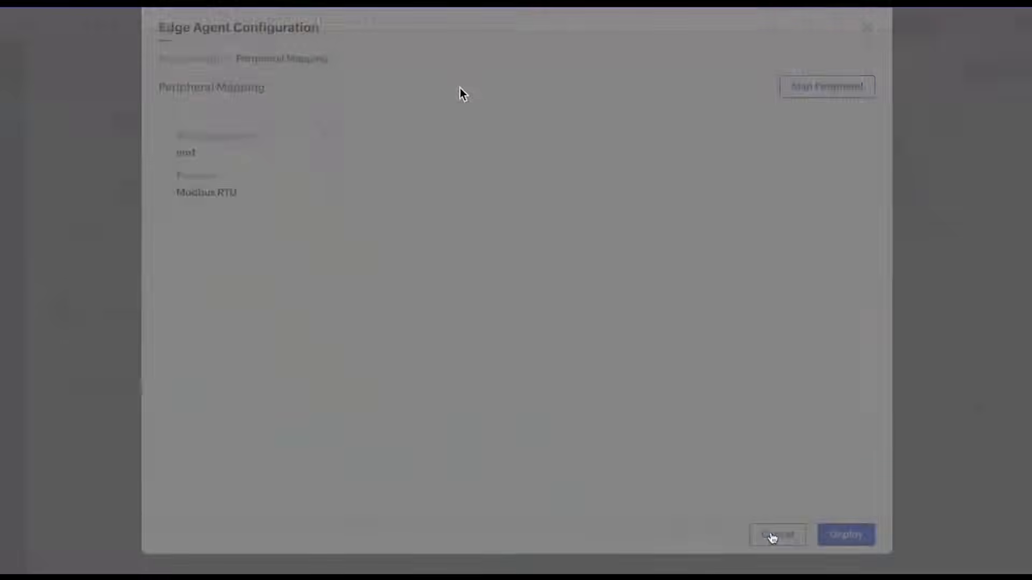
pyautogui.click(843, 535)
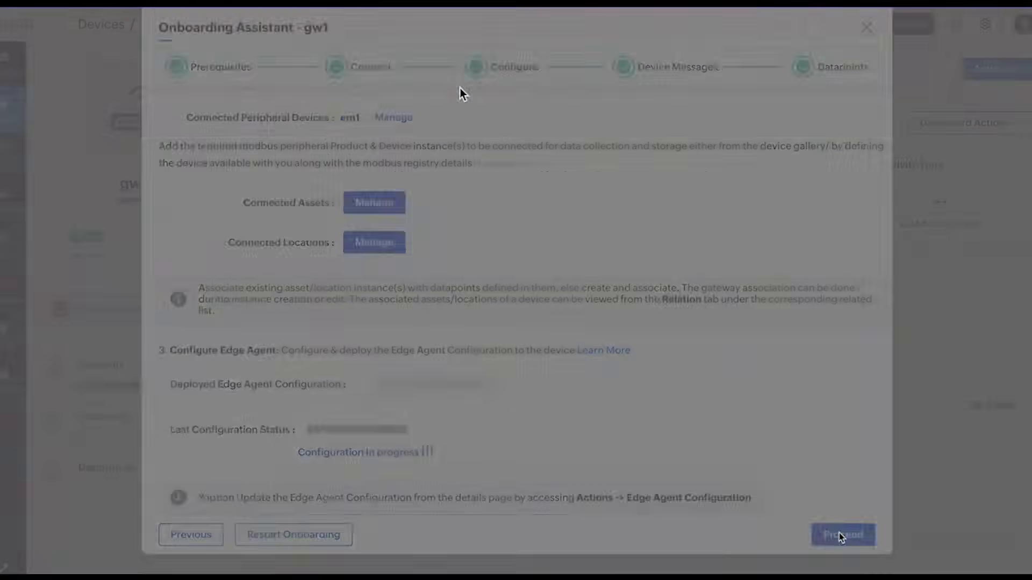
pyautogui.scroll(-1, 572, 446)
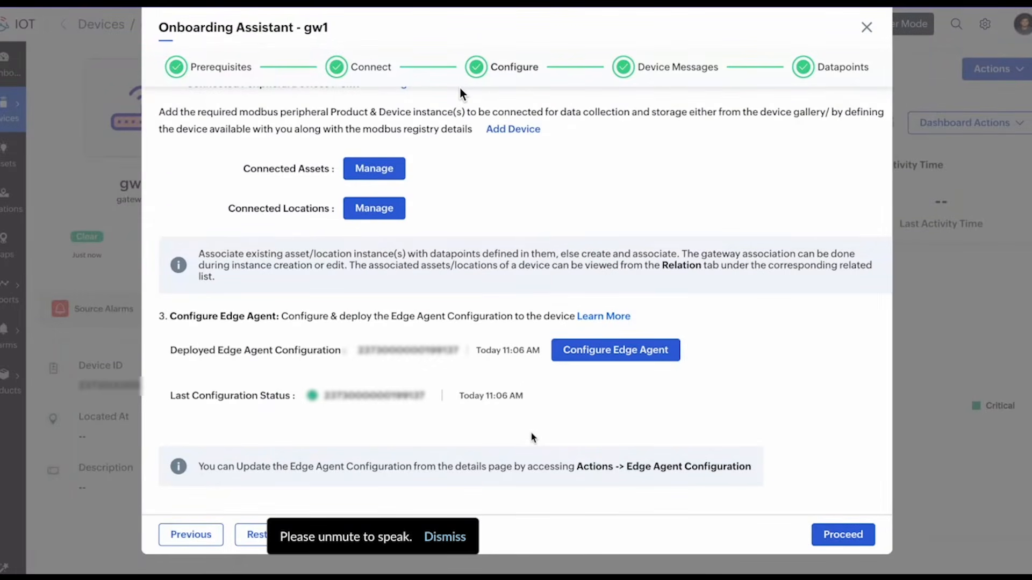
pyautogui.click(868, 541)
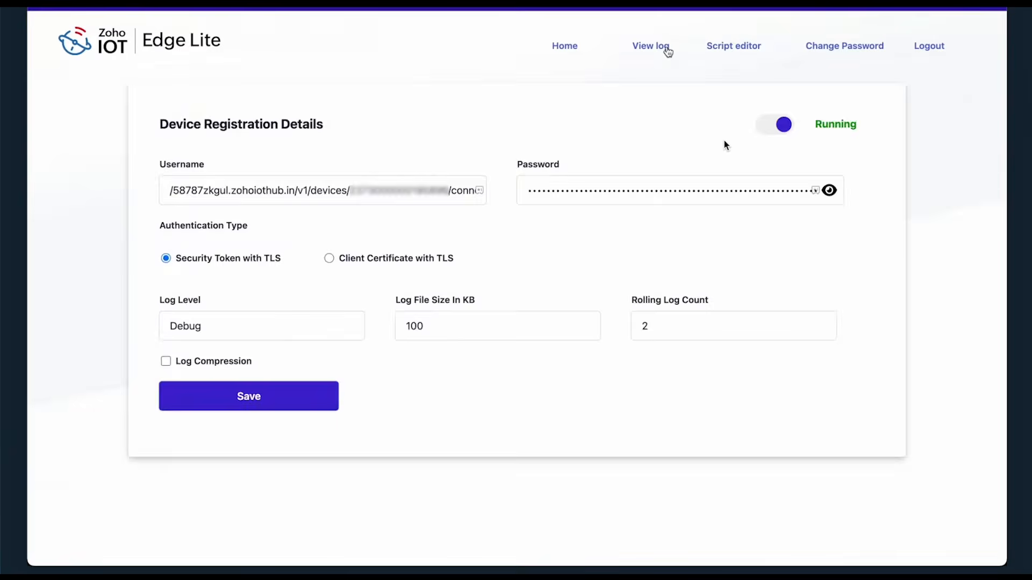
# Check the Edge Lite log, then page through em1's related datapoints in gw1's onboarding.
pyautogui.click(667, 49)
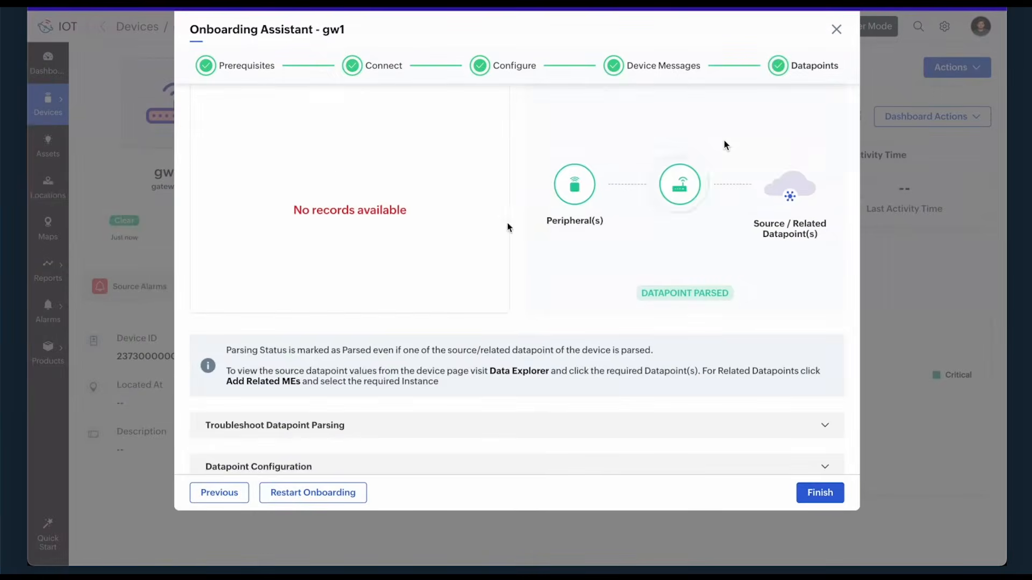
pyautogui.scroll(3, 475, 233)
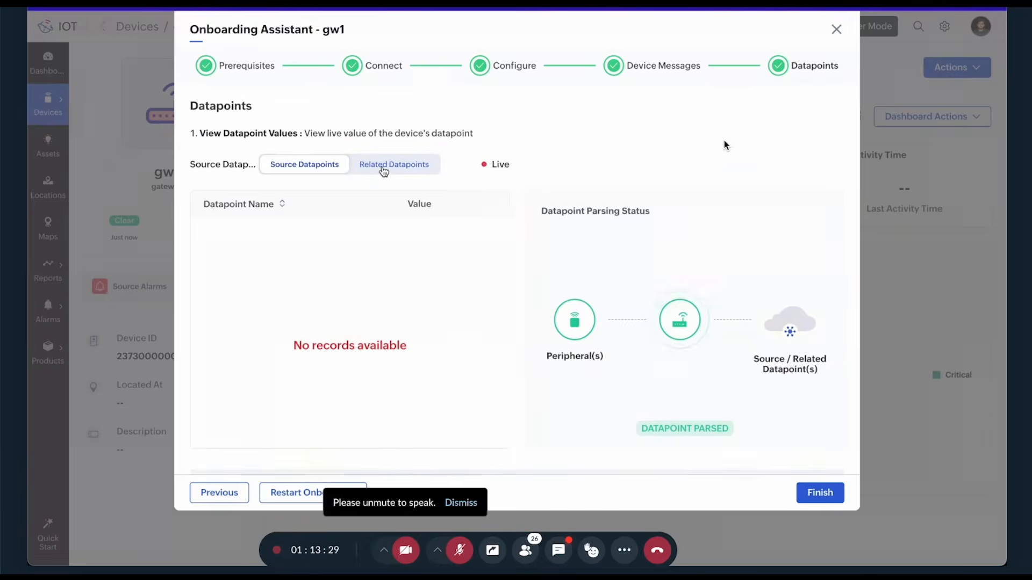
pyautogui.click(374, 171)
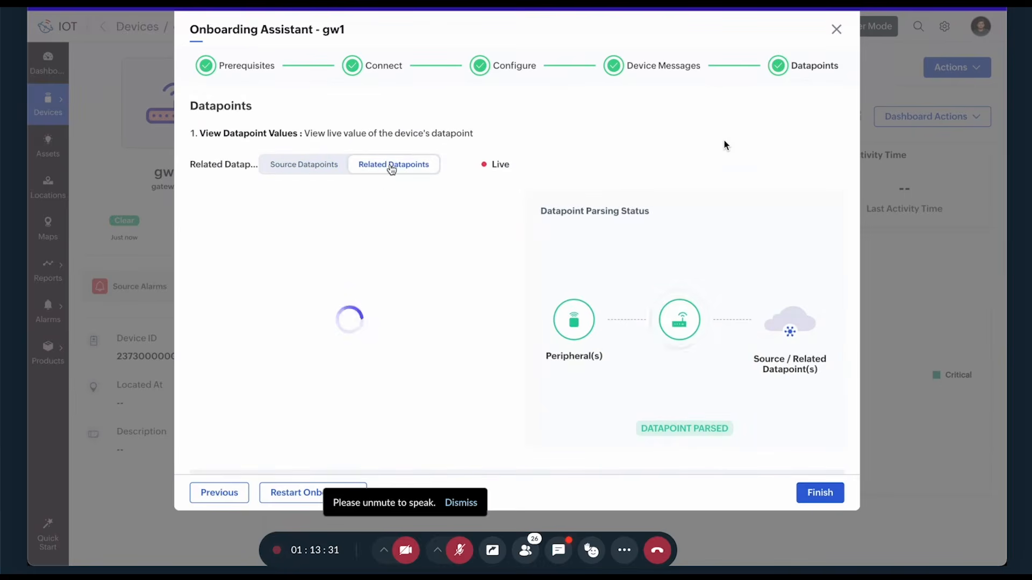
pyautogui.scroll(-1, 347, 273)
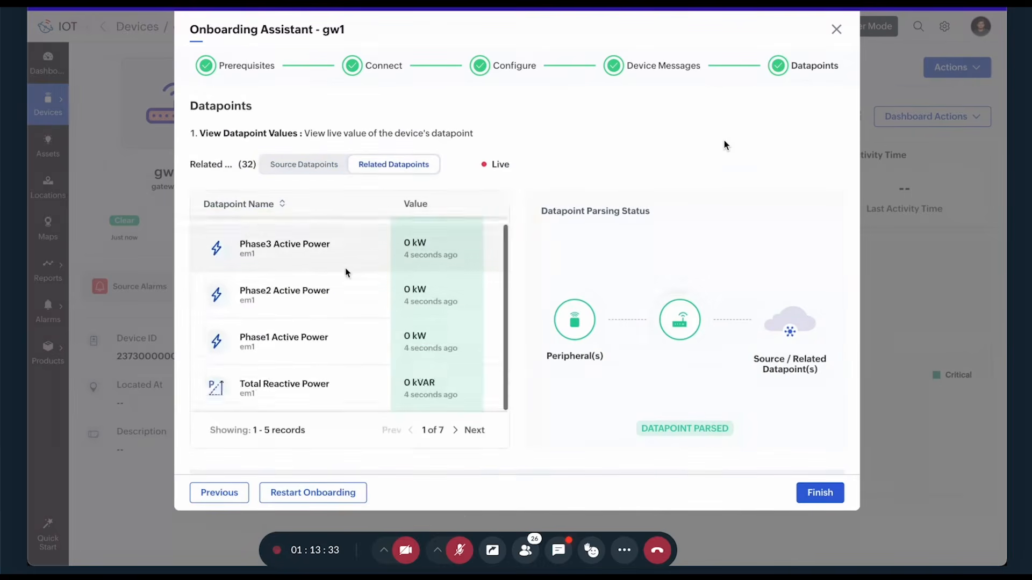
pyautogui.scroll(1, 357, 252)
pyautogui.scroll(-1, 336, 290)
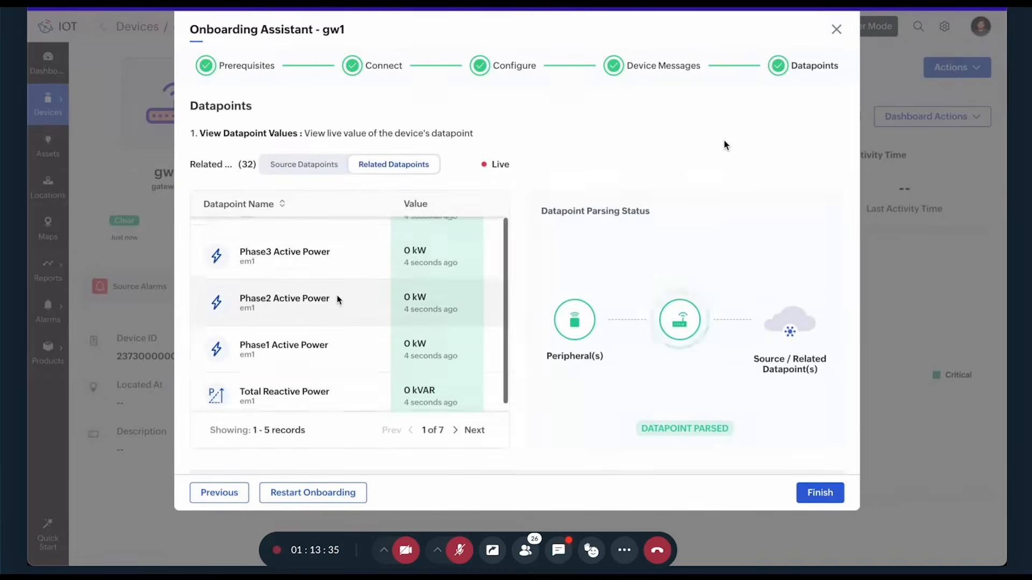
pyautogui.click(456, 430)
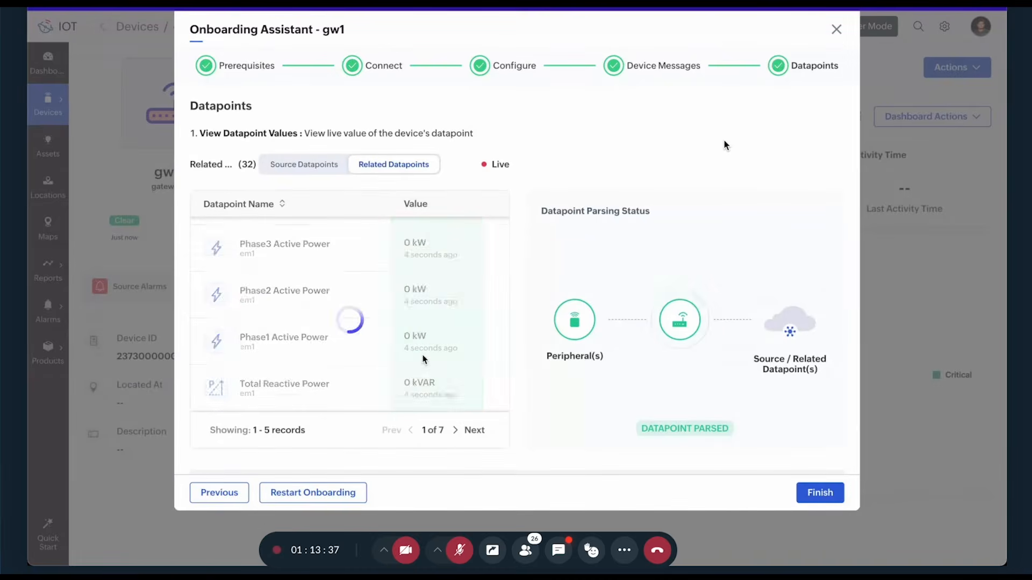
pyautogui.scroll(-5, 433, 320)
pyautogui.scroll(5, 434, 320)
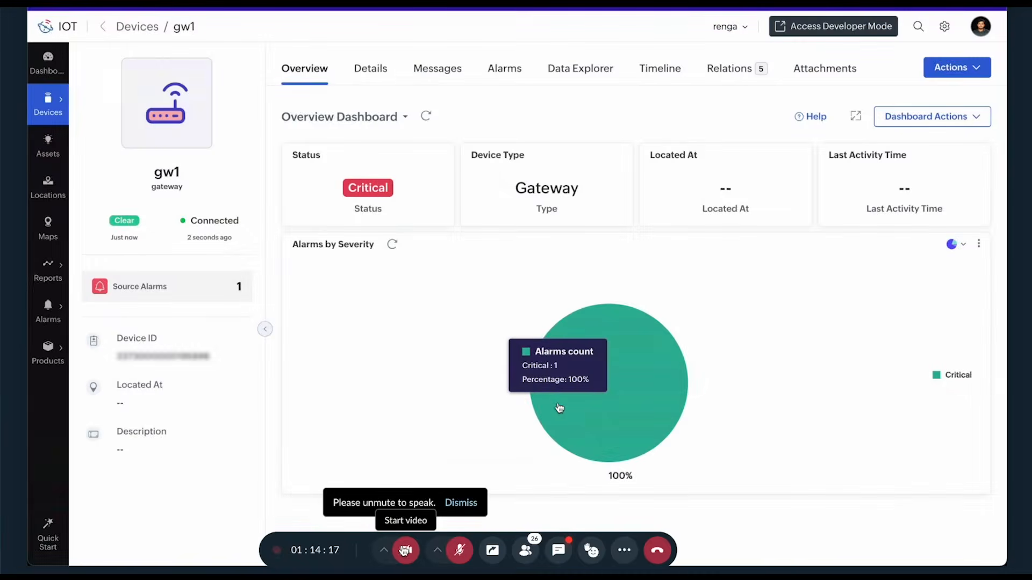
# Turn on the presenter's camera in the meeting.
pyautogui.click(406, 551)
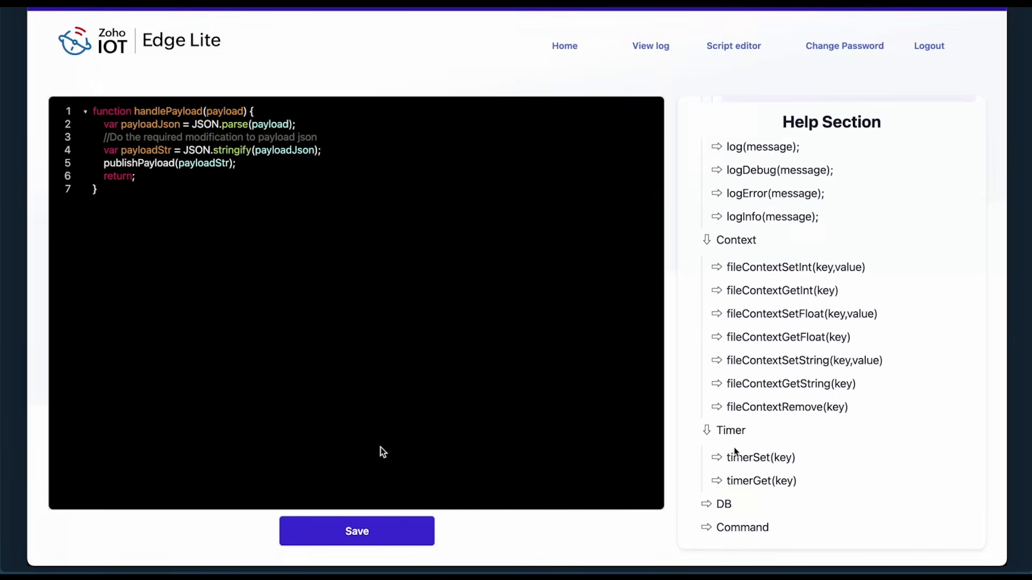
# Expand the DB and Command scripting functions in the Edge Lite Help Section.
pyautogui.click(707, 506)
pyautogui.scroll(-1, 736, 451)
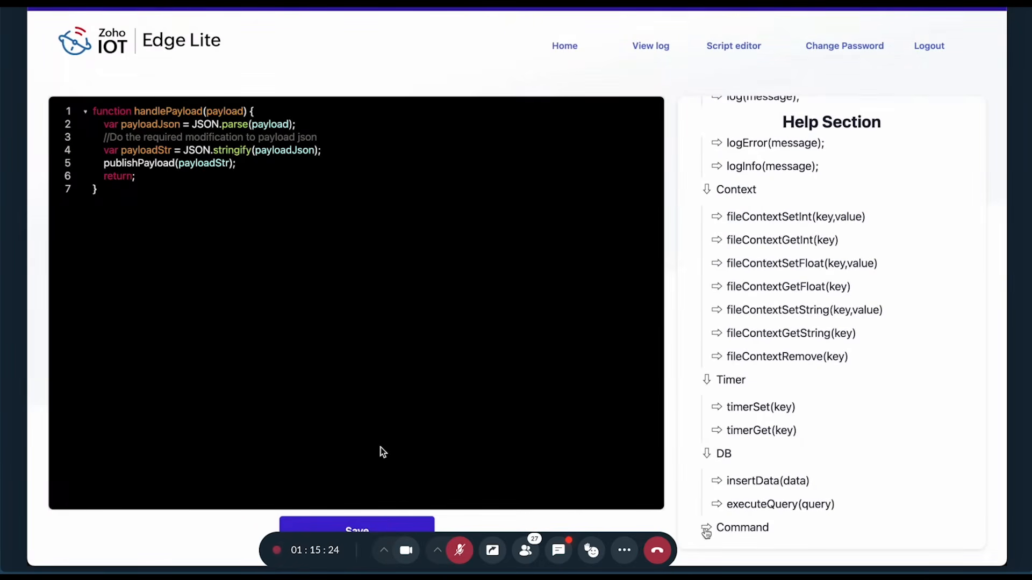
pyautogui.click(706, 529)
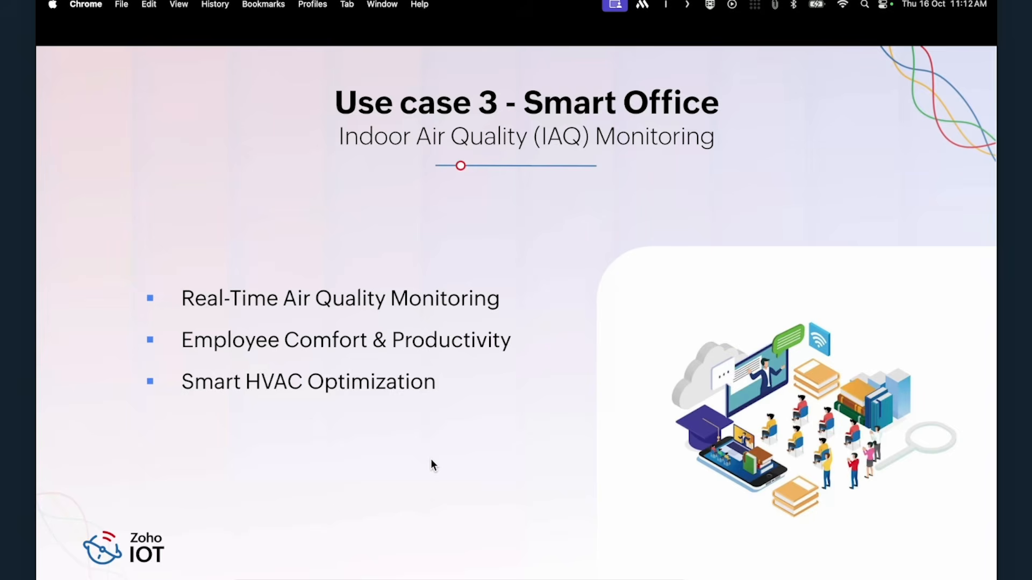
# Advance the presentation past the Onboarding LORA slide to the Sandbox Gateways list.
pyautogui.press('Right')
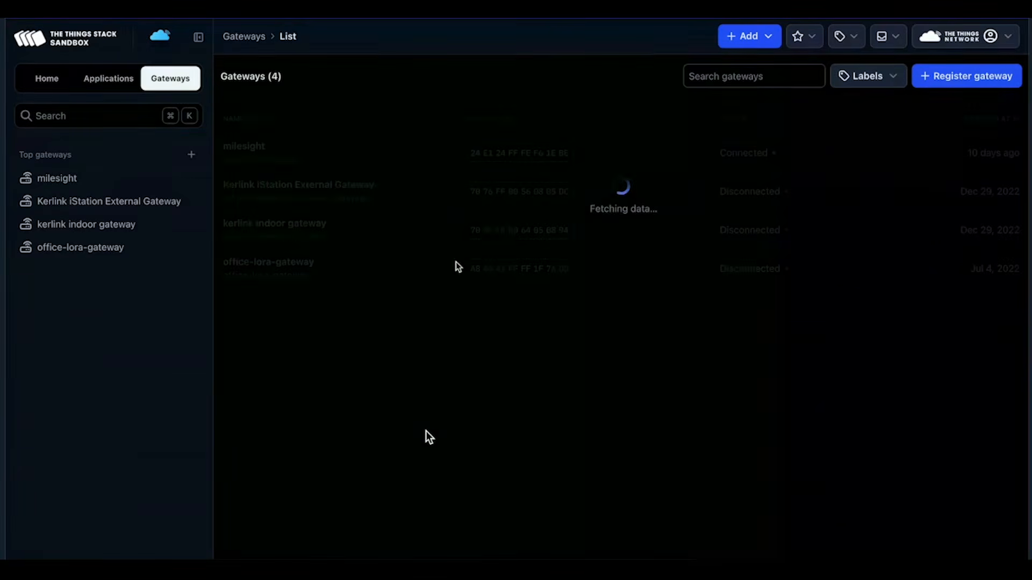
# Check the milesight gateway's overview, then open zoho-iot-application from Applications.
pyautogui.click(422, 161)
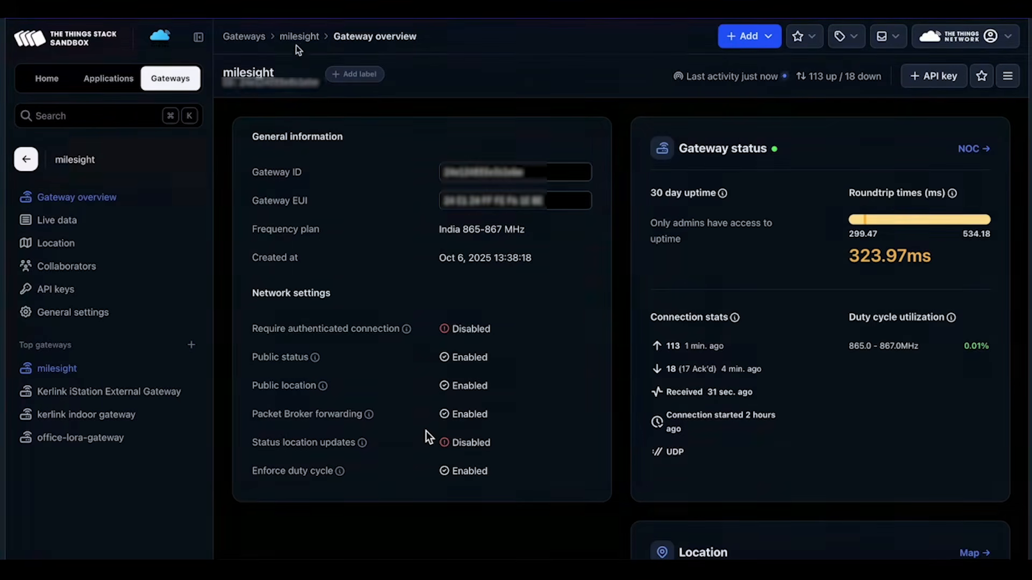
pyautogui.click(246, 38)
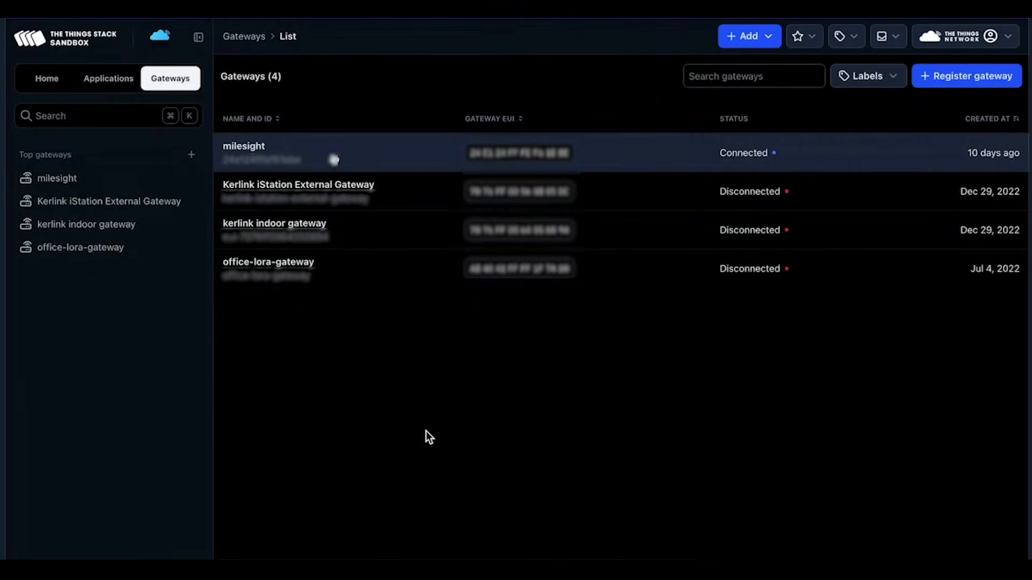
pyautogui.click(110, 79)
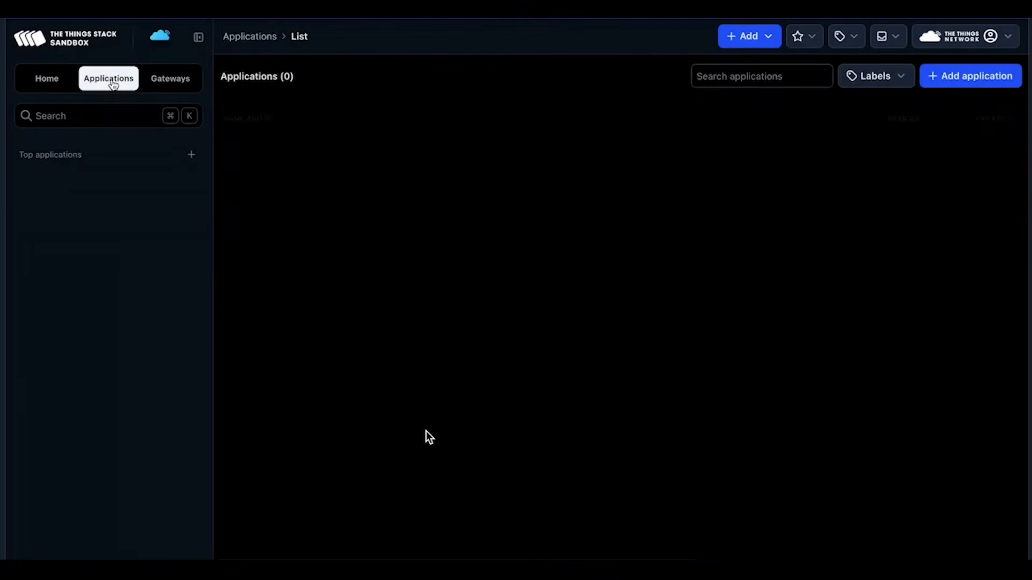
pyautogui.click(99, 186)
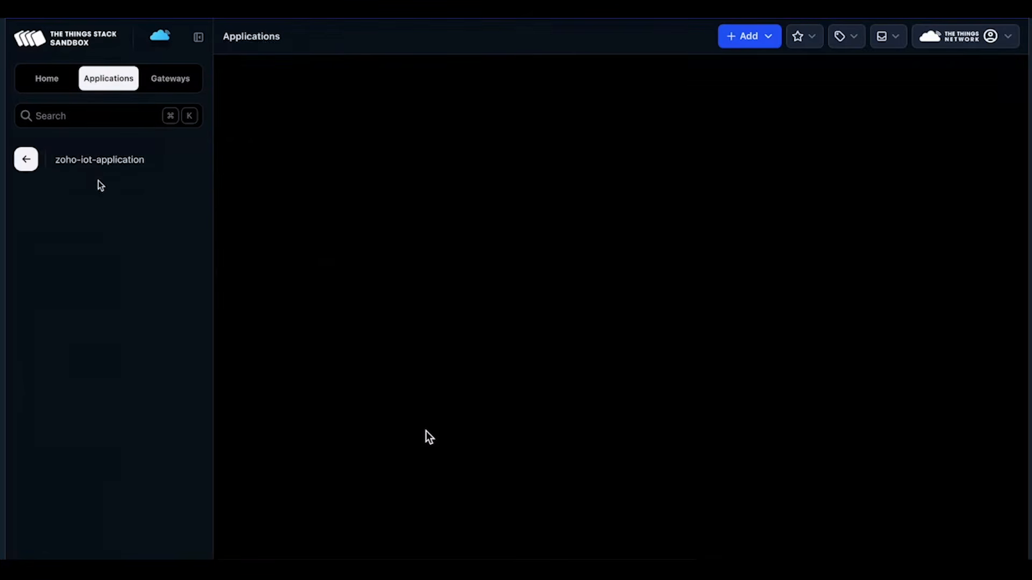
# Open the am319-6 device and review its latest decoded air-quality payload.
pyautogui.scroll(-1, 108, 202)
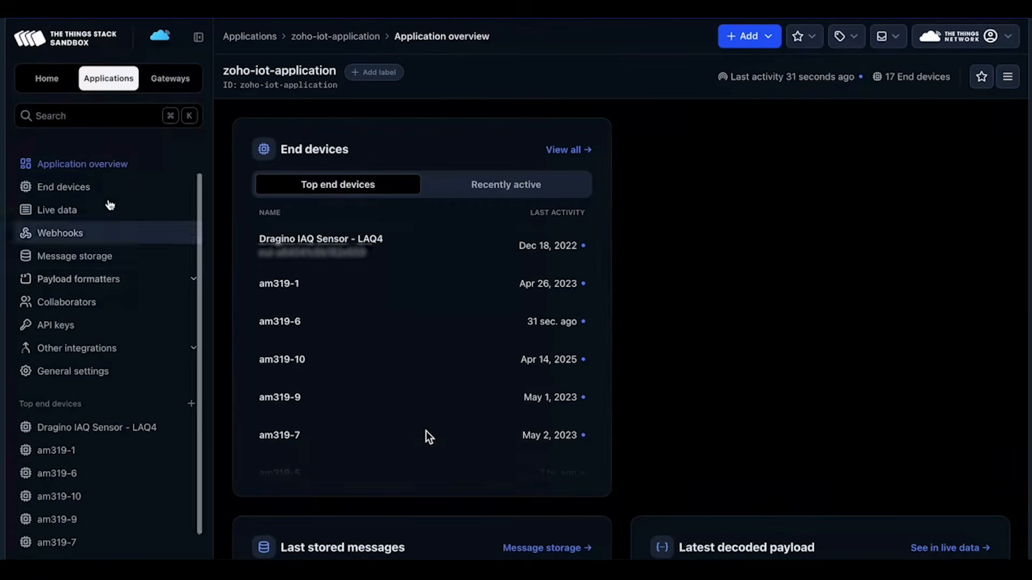
pyautogui.scroll(-1, 302, 325)
pyautogui.scroll(1, 301, 325)
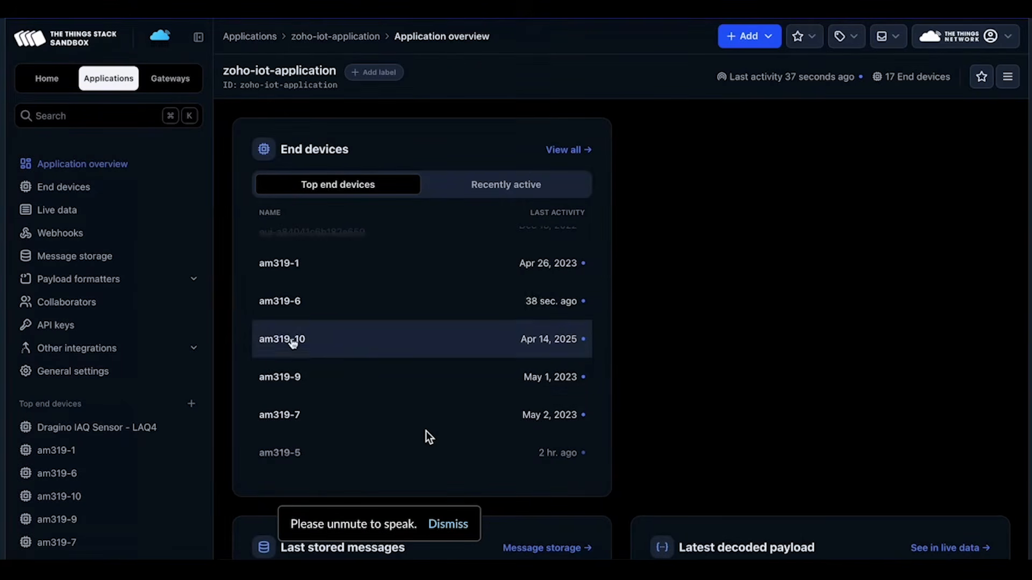
pyautogui.click(292, 306)
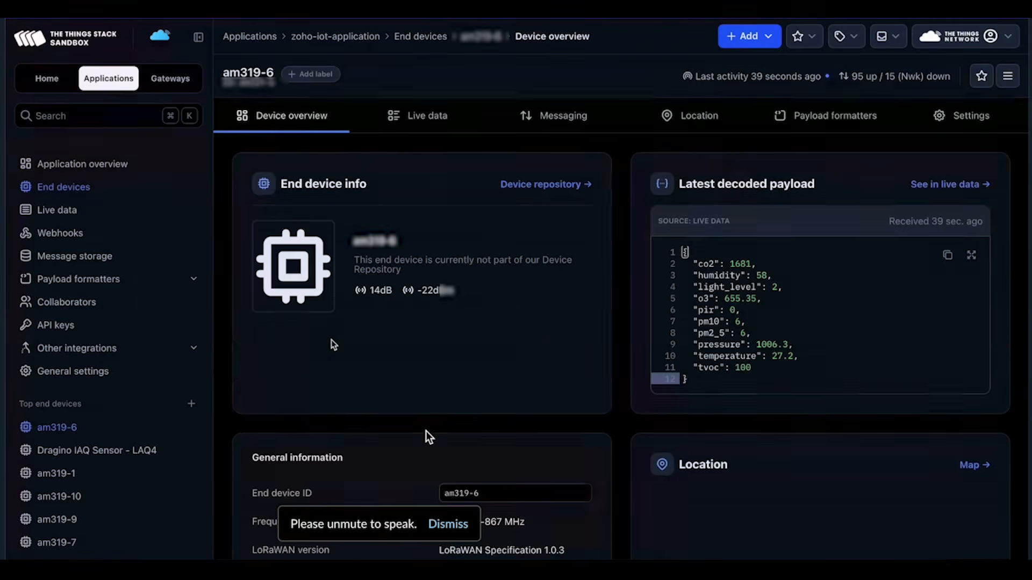
pyautogui.scroll(-4, 426, 433)
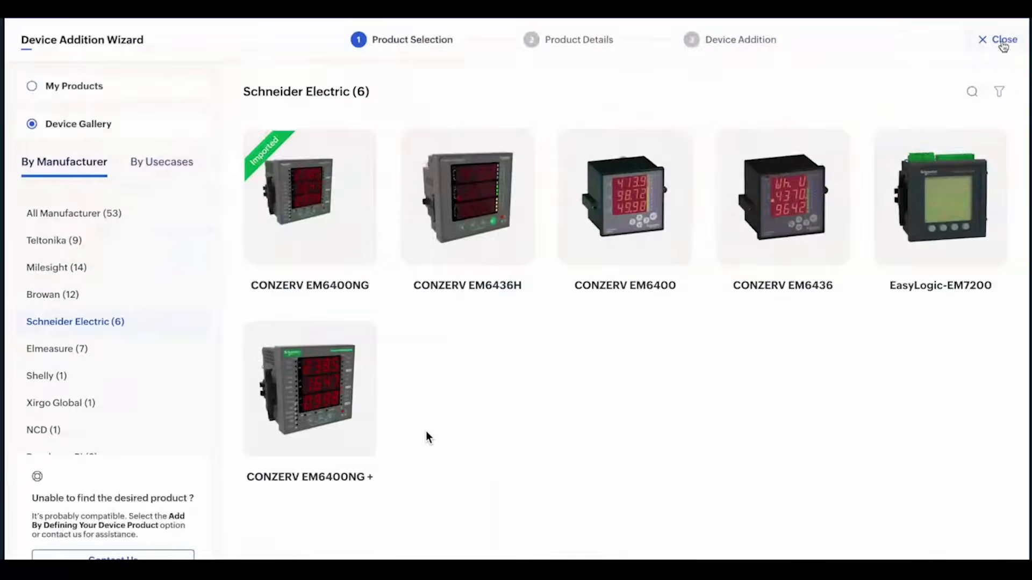
# Review the existing TTN data stream's details under Setup > Data Streams without changes.
pyautogui.click(1001, 39)
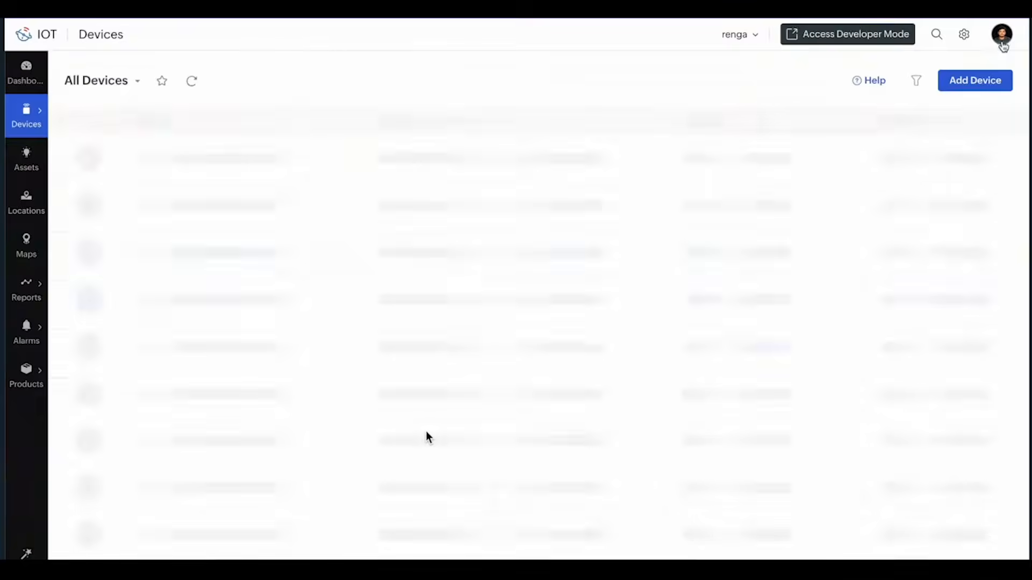
pyautogui.click(965, 35)
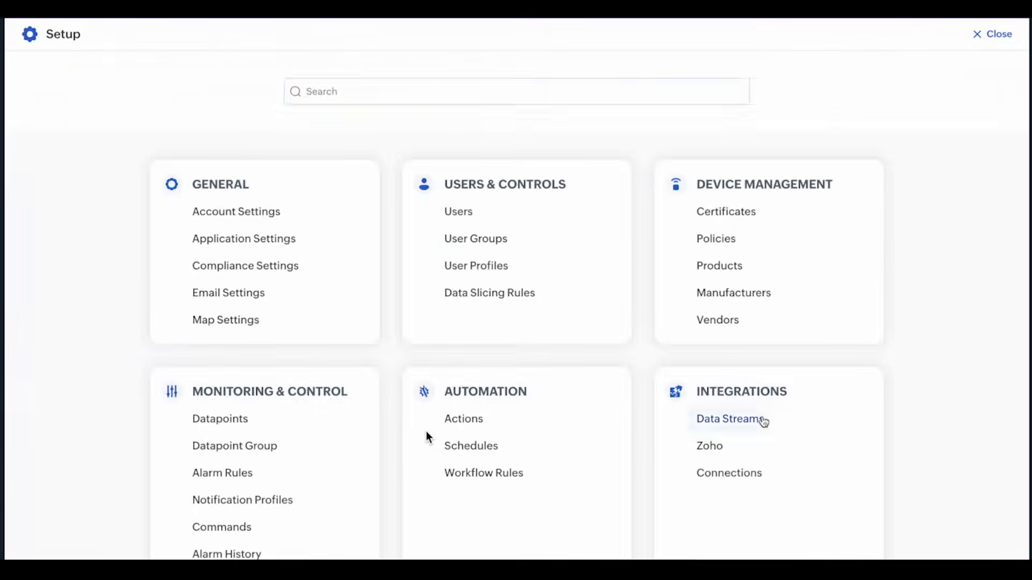
pyautogui.click(763, 420)
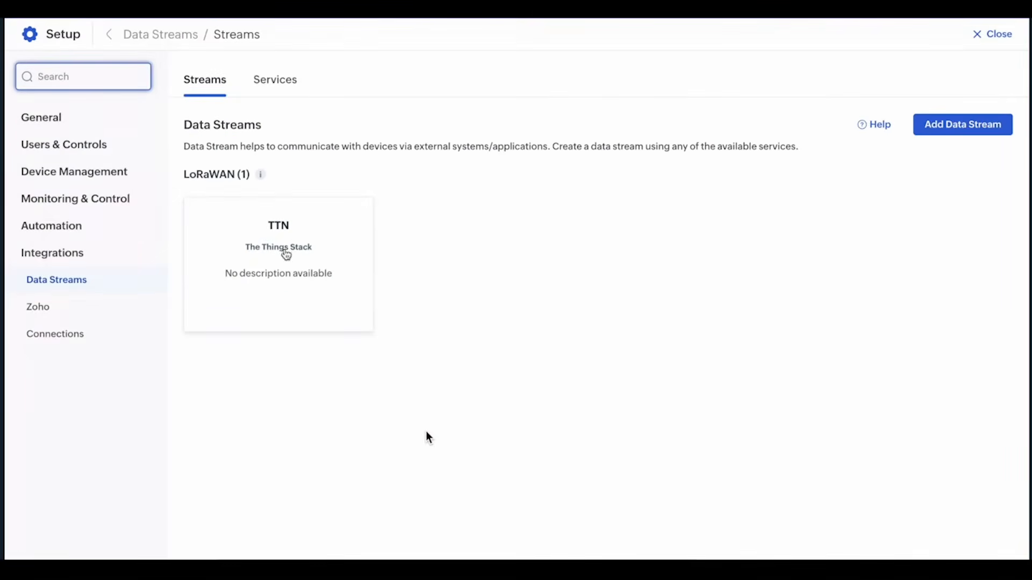
pyautogui.click(295, 247)
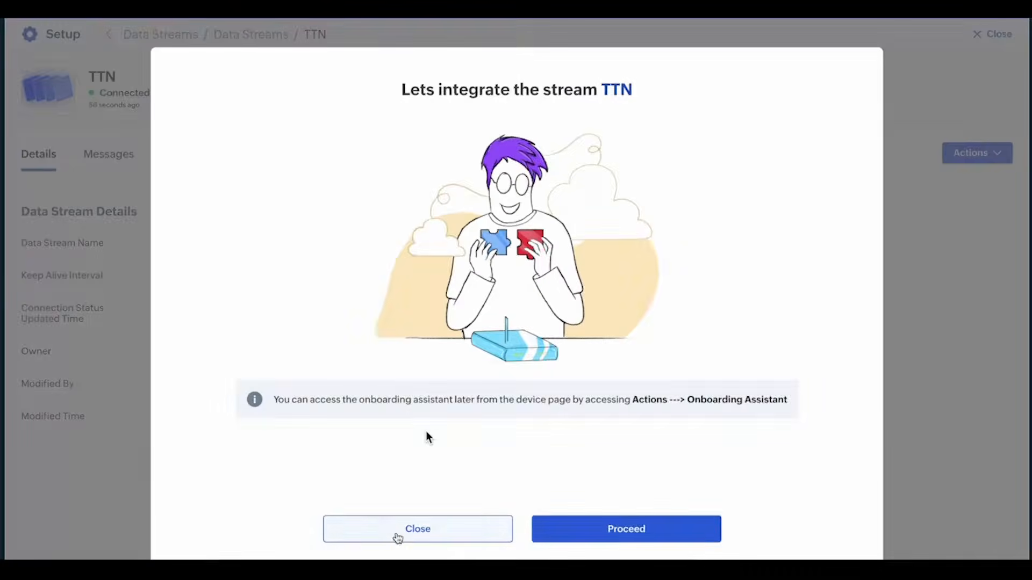
pyautogui.click(393, 523)
pyautogui.click(949, 156)
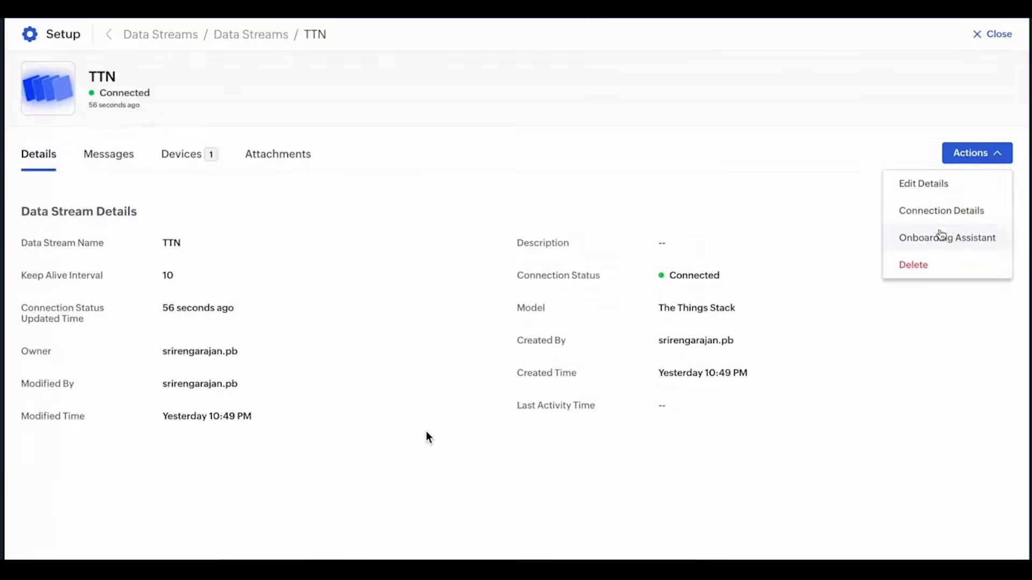
pyautogui.click(936, 183)
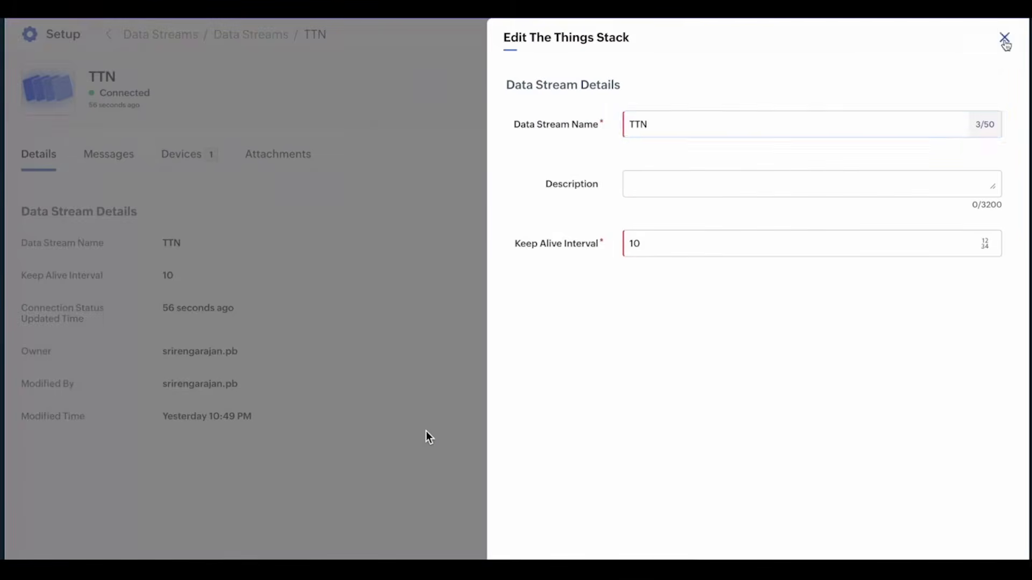
pyautogui.click(1004, 37)
pyautogui.click(109, 34)
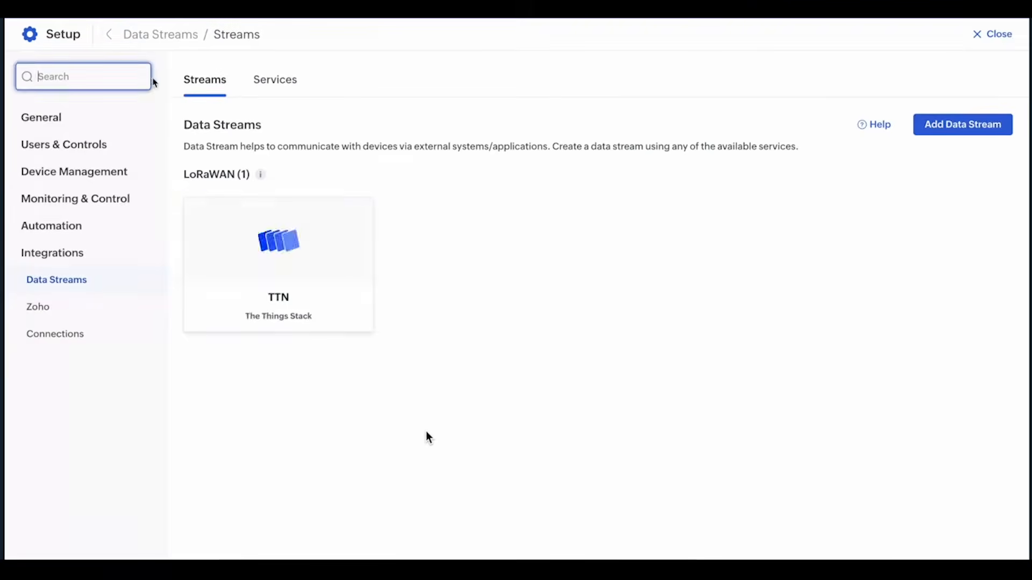
# Add a The Things Stack data stream named tnn_new with keep alive 15.
pyautogui.click(941, 132)
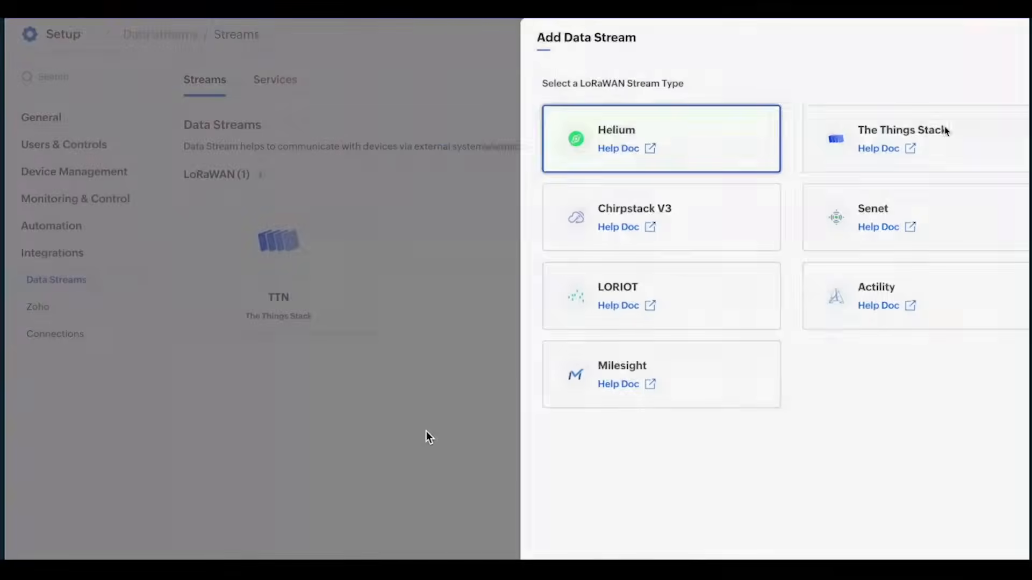
pyautogui.click(809, 126)
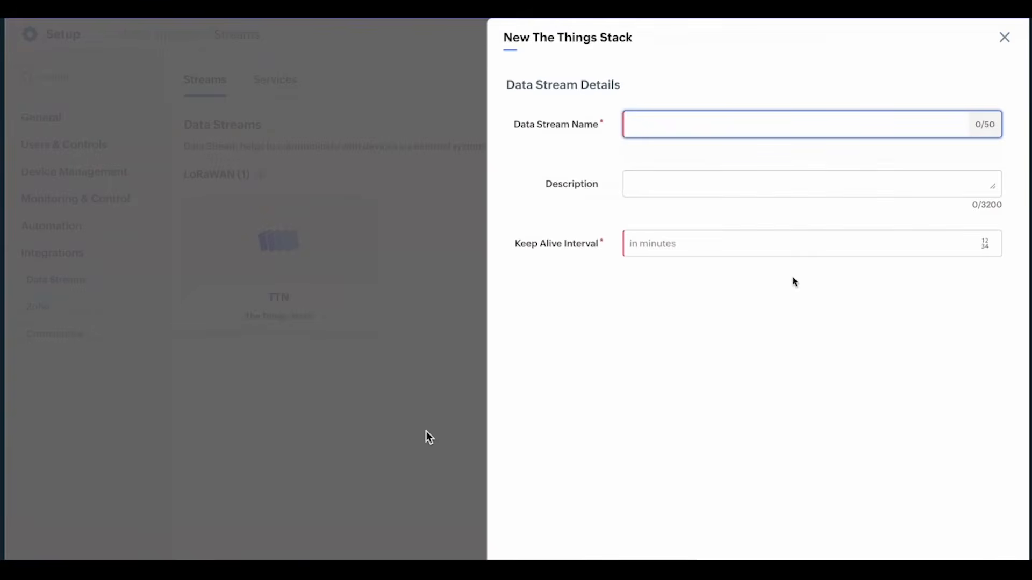
pyautogui.write('tnn_new')
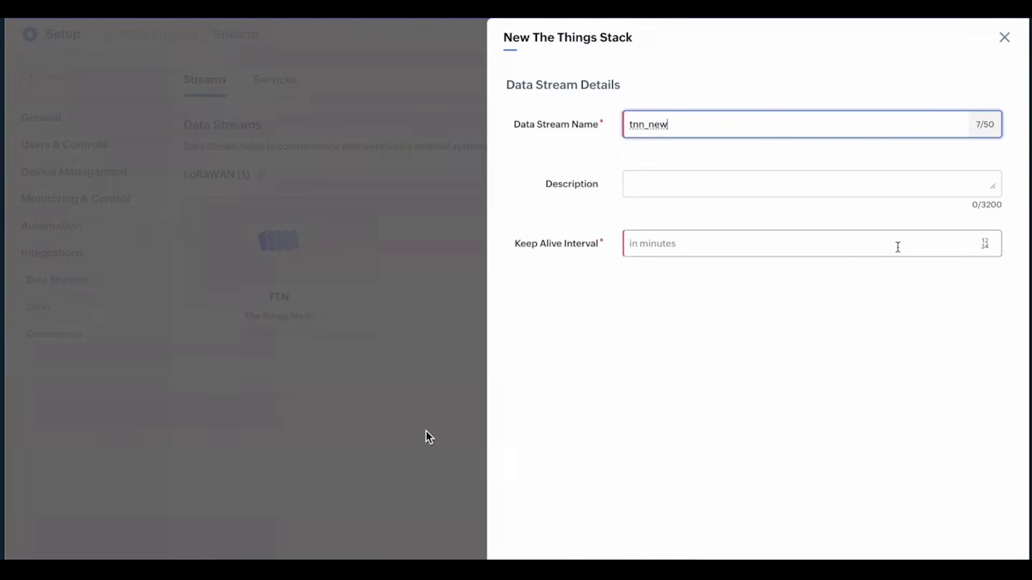
pyautogui.click(895, 244)
pyautogui.write('15')
pyautogui.press('Return')
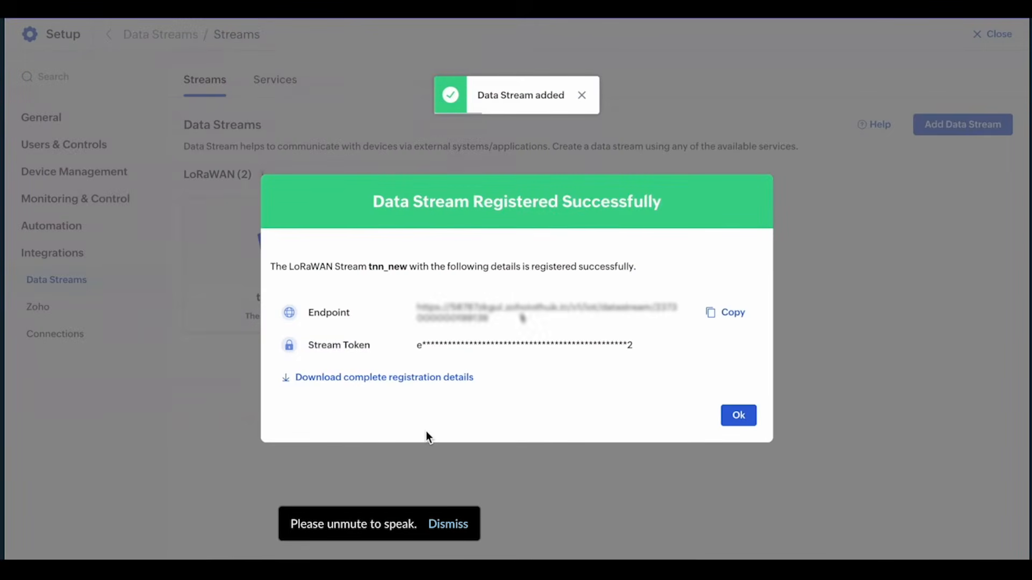
# Check the Sandbox application's webhooks and the tnn_new stream details, then return to Devices.
pyautogui.click(537, 9)
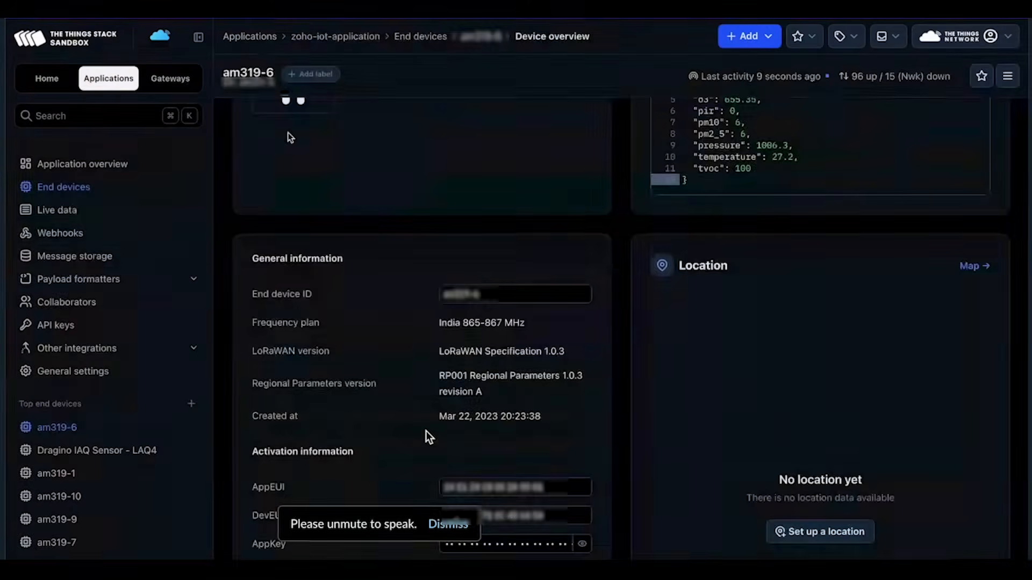
pyautogui.click(92, 235)
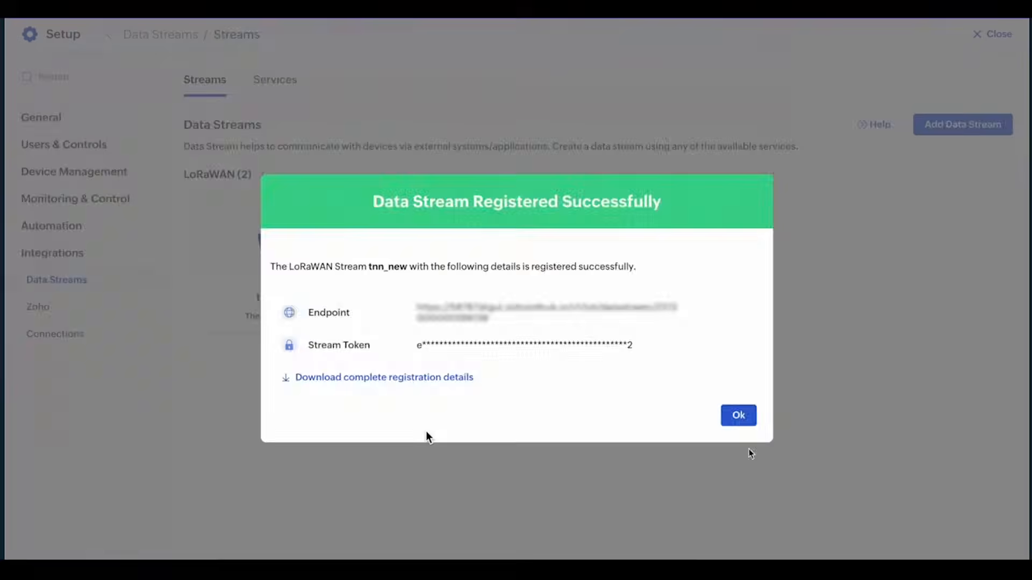
pyautogui.click(737, 417)
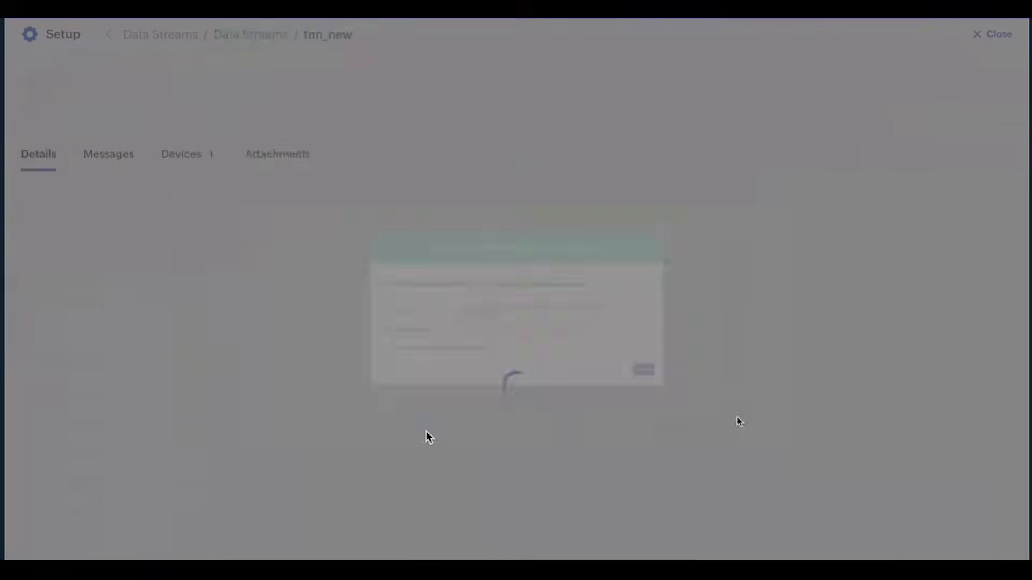
pyautogui.click(460, 535)
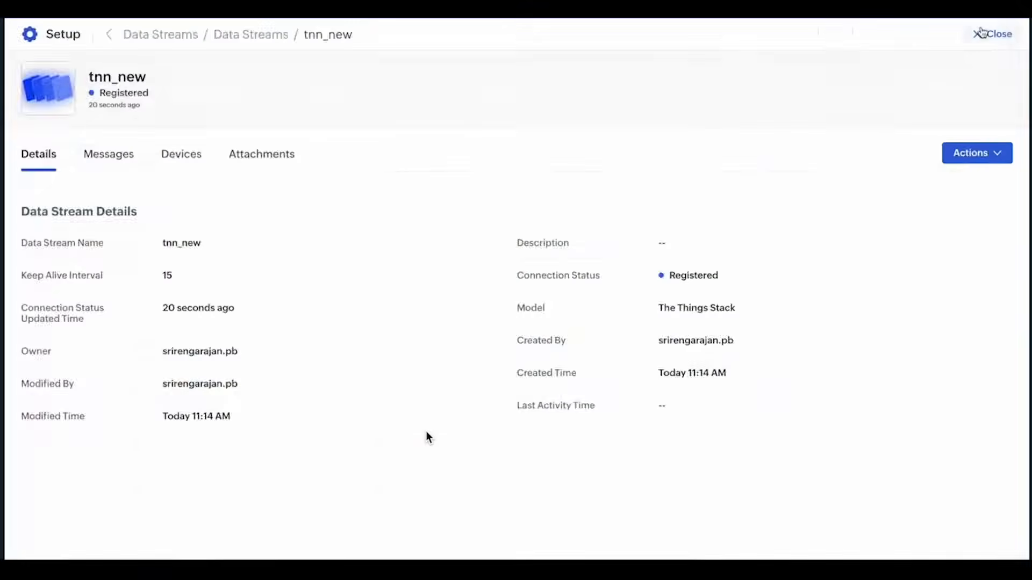
pyautogui.click(981, 33)
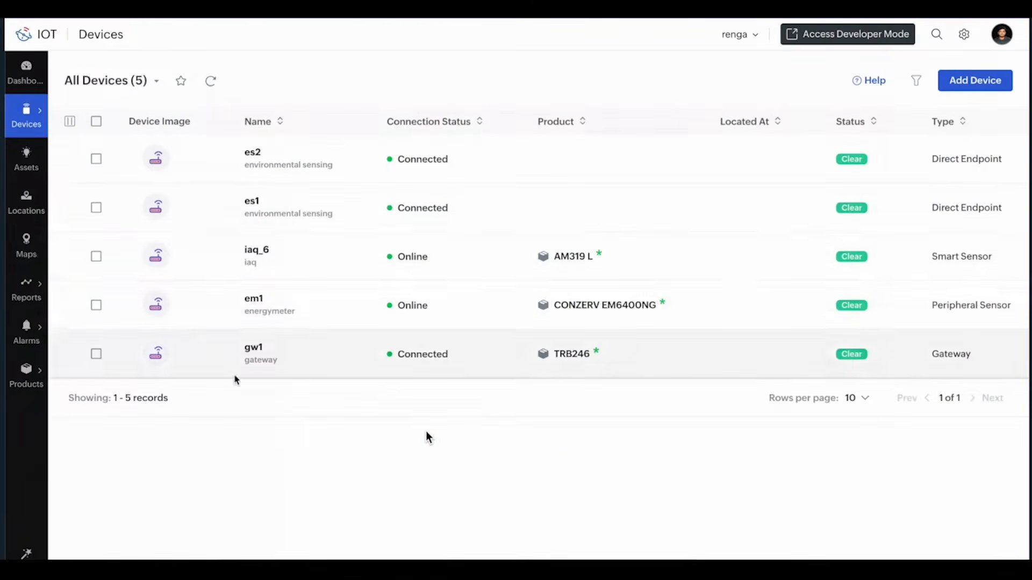
# Open the iaq_6 sensor's Historic Messages list under Messages.
pyautogui.click(255, 300)
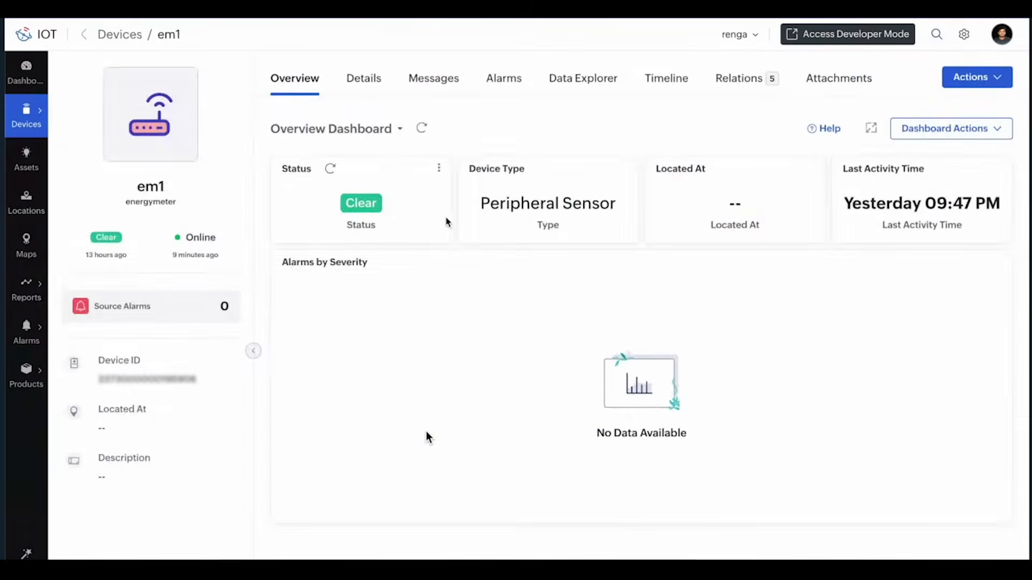
pyautogui.click(83, 33)
pyautogui.click(247, 254)
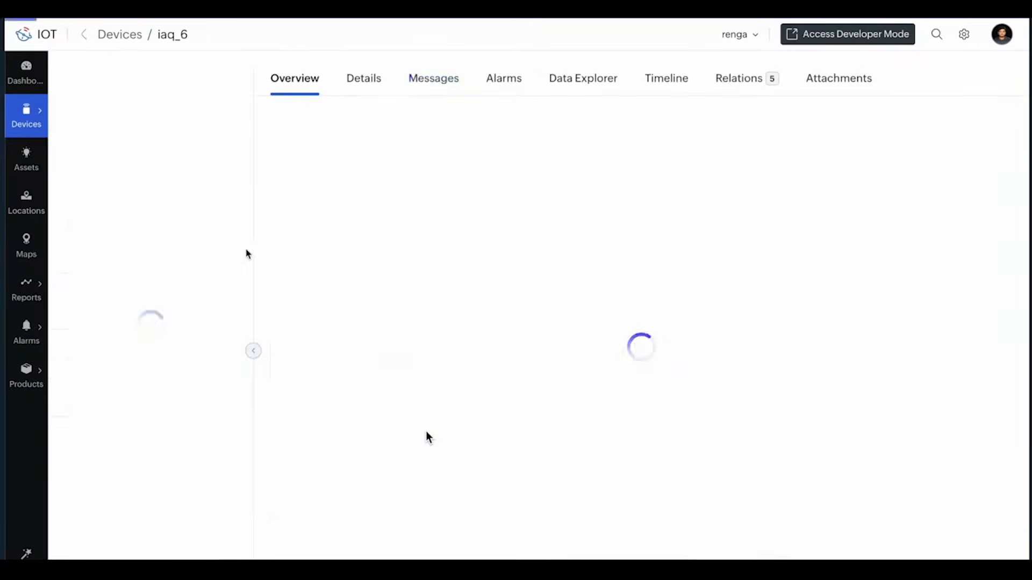
pyautogui.click(436, 81)
pyautogui.click(730, 140)
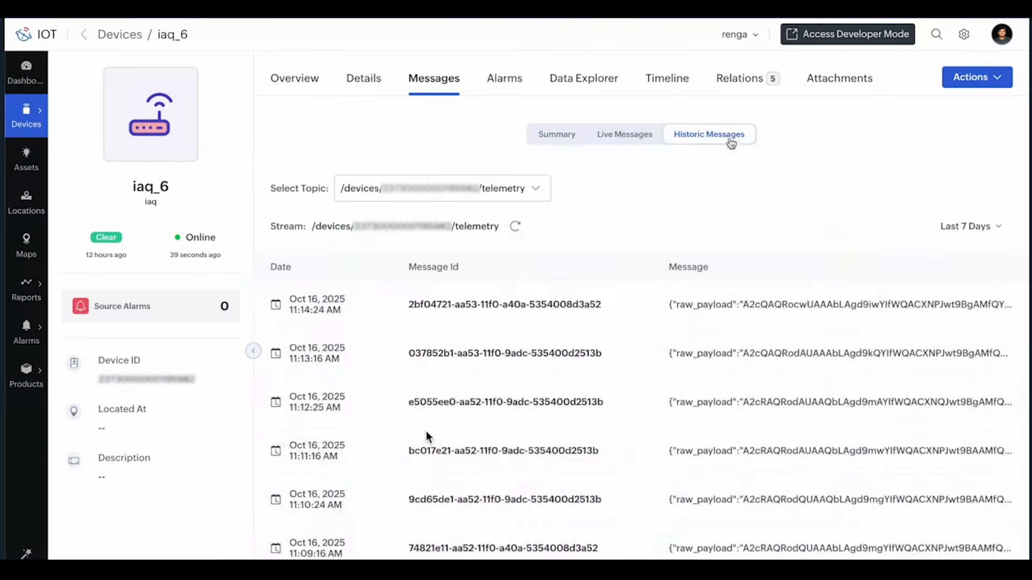
pyautogui.scroll(-2, 588, 434)
pyautogui.scroll(2, 587, 435)
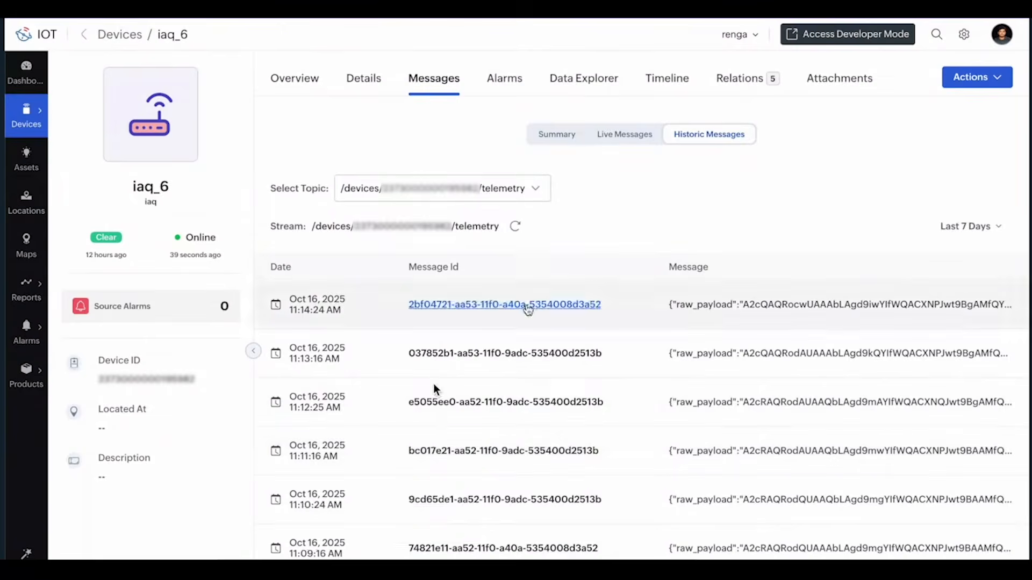
# Inspect the latest telemetry message's decoded JSON, highlighting the tvoc reading.
pyautogui.click(526, 305)
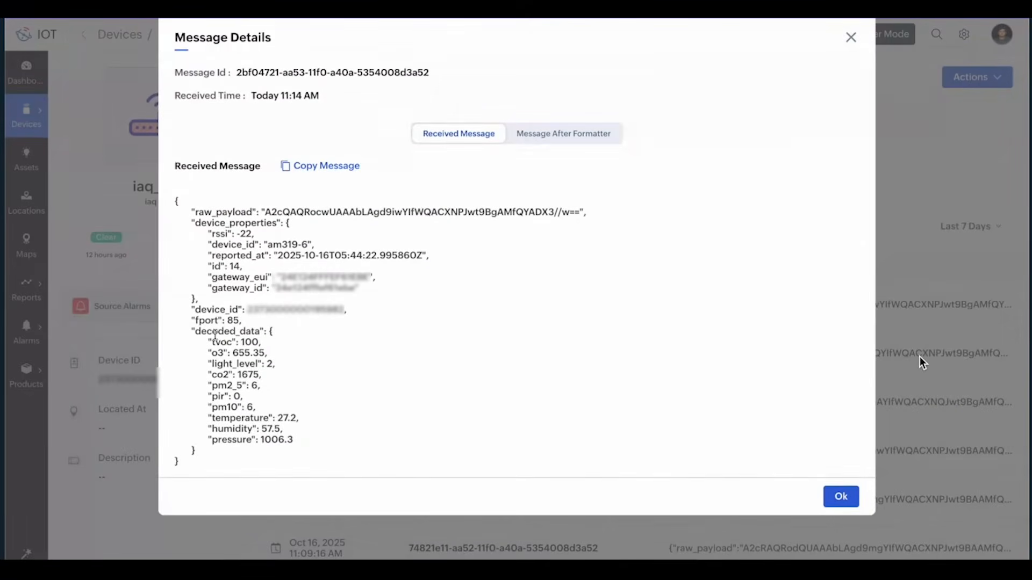
pyautogui.moveTo(208, 341); pyautogui.dragTo(223, 353)
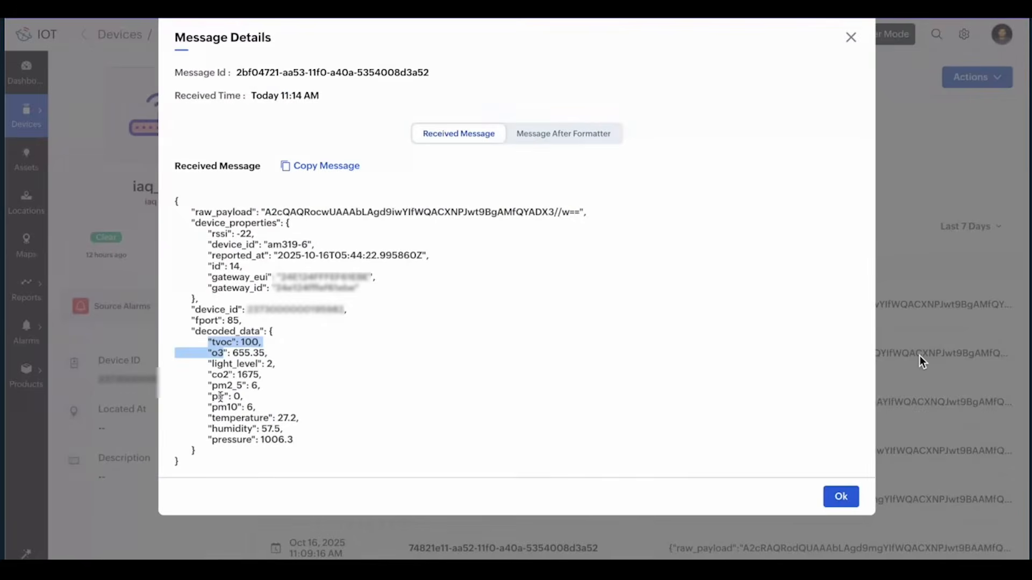
pyautogui.click(840, 497)
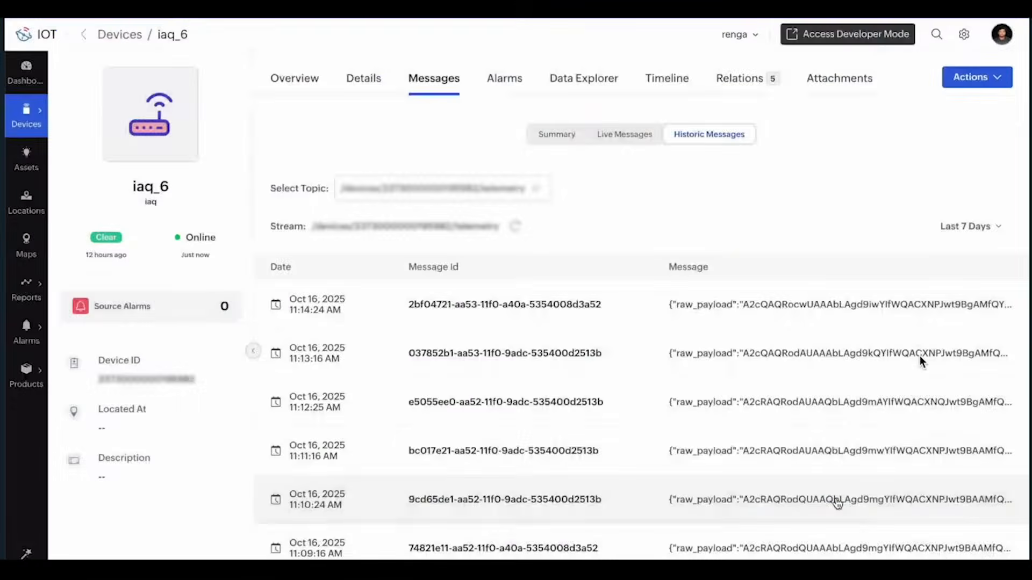